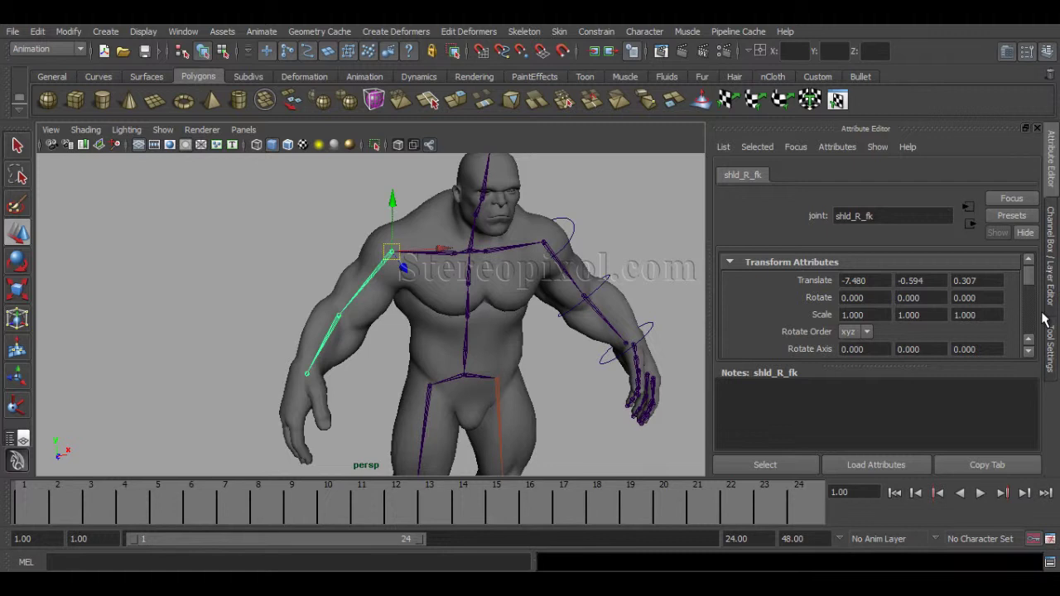
# Examine the right arm's FK joint chain on the character and its root joint name from several angles
pyautogui.keyDown('alt'); pyautogui.moveTo(587, 308); pyautogui.dragTo(504, 350); pyautogui.keyUp('alt')
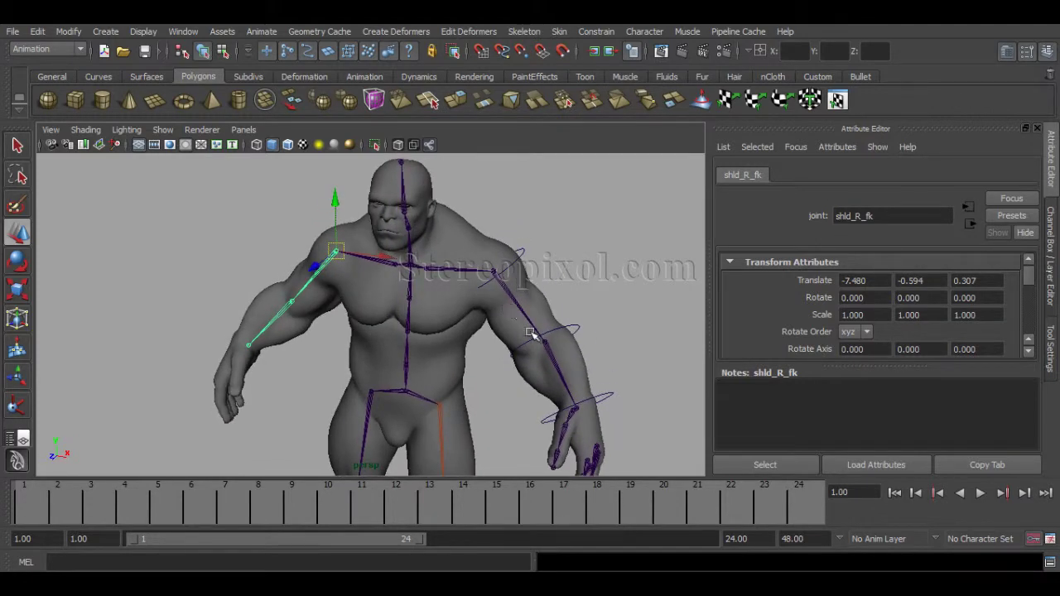
pyautogui.keyDown('alt'); pyautogui.moveTo(560, 318); pyautogui.dragTo(568, 346); pyautogui.keyUp('alt')
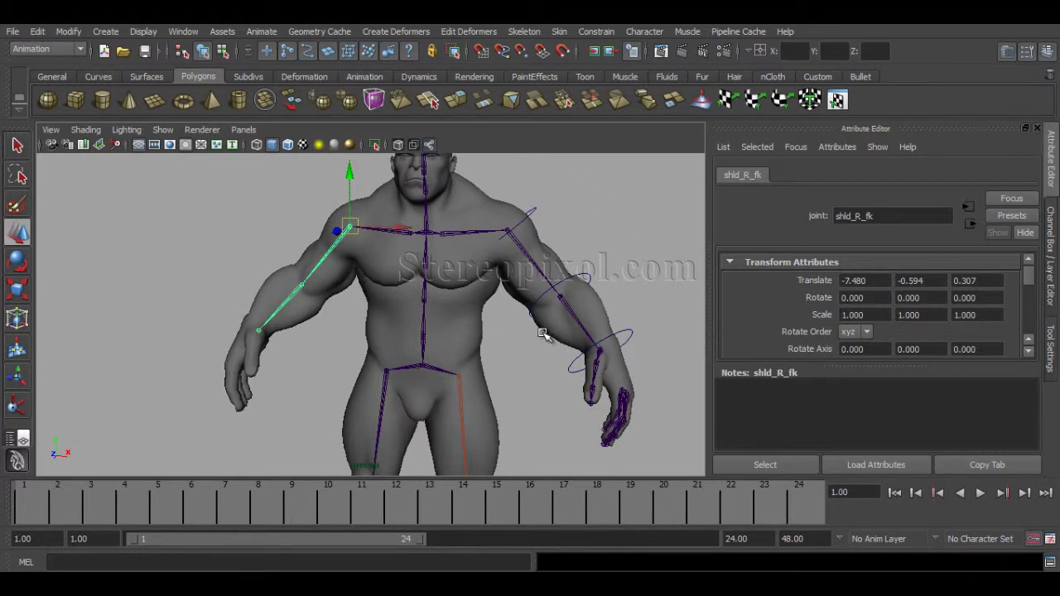
pyautogui.keyDown('alt'); pyautogui.moveTo(526, 323); pyautogui.dragTo(540, 360); pyautogui.keyUp('alt')
pyautogui.keyDown('alt'); pyautogui.moveTo(447, 365); pyautogui.dragTo(518, 340, button='middle'); pyautogui.keyUp('alt')
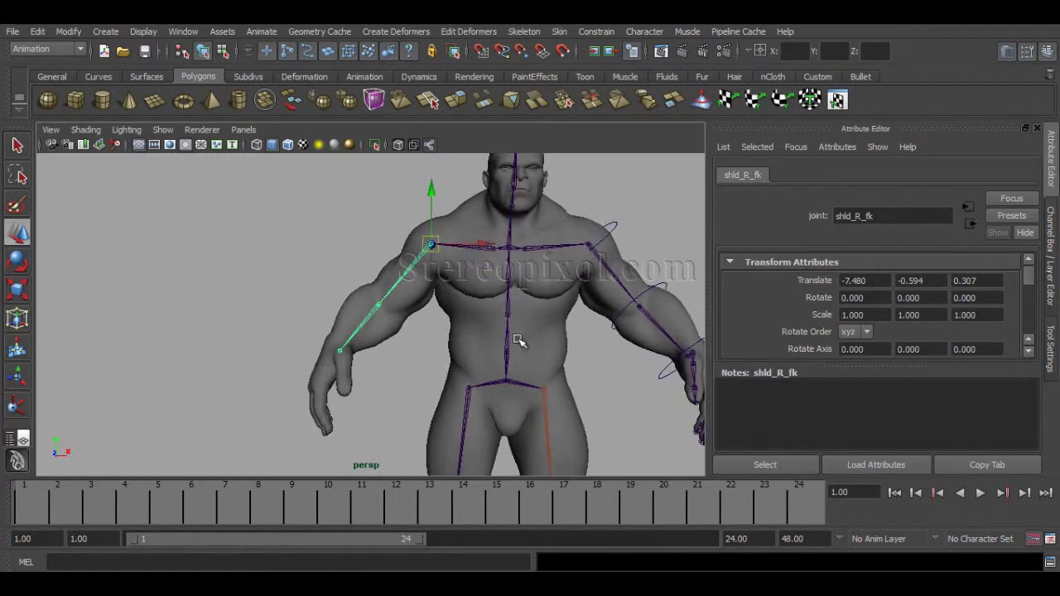
pyautogui.keyDown('alt'); pyautogui.moveTo(395, 352); pyautogui.dragTo(535, 361, button='right'); pyautogui.keyUp('alt')
pyautogui.scroll(-4, 466, 403)
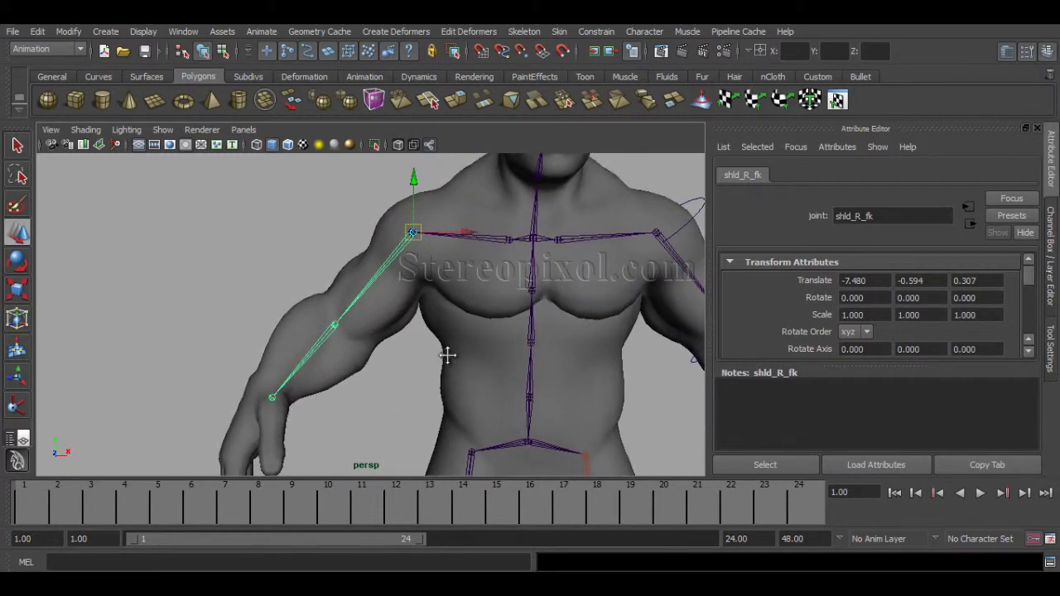
pyautogui.keyDown('alt'); pyautogui.moveTo(442, 359); pyautogui.dragTo(390, 378); pyautogui.keyUp('alt')
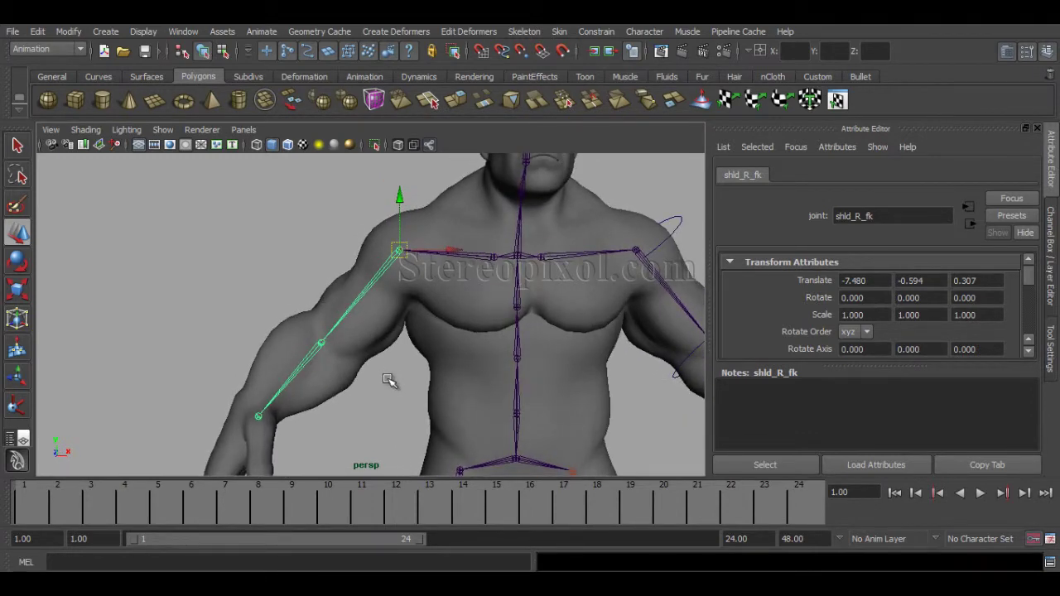
pyautogui.keyDown('alt'); pyautogui.moveTo(391, 380); pyautogui.dragTo(402, 402); pyautogui.keyUp('alt')
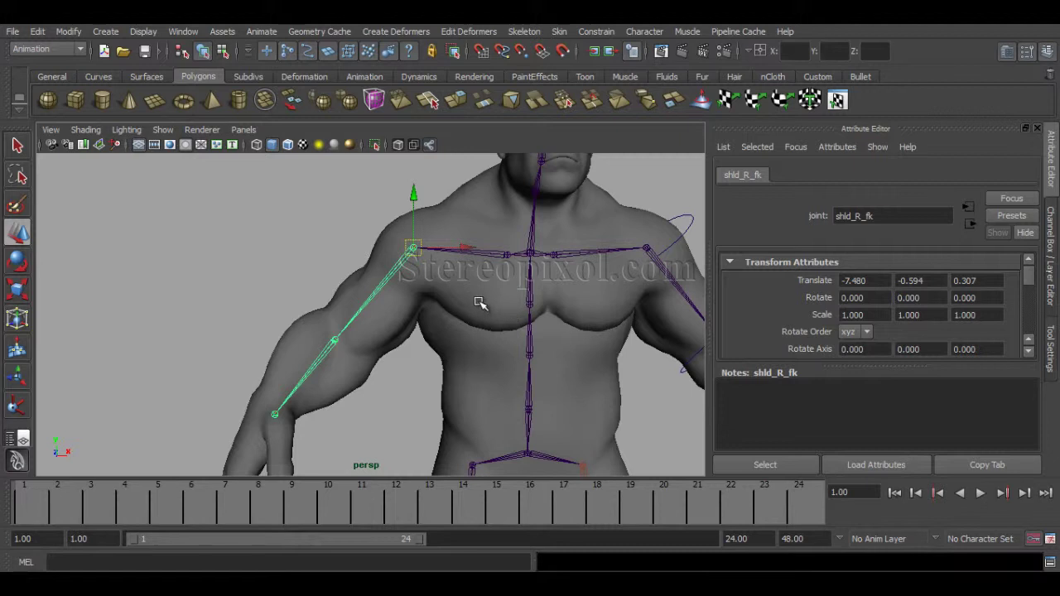
pyautogui.doubleClick(879, 217)
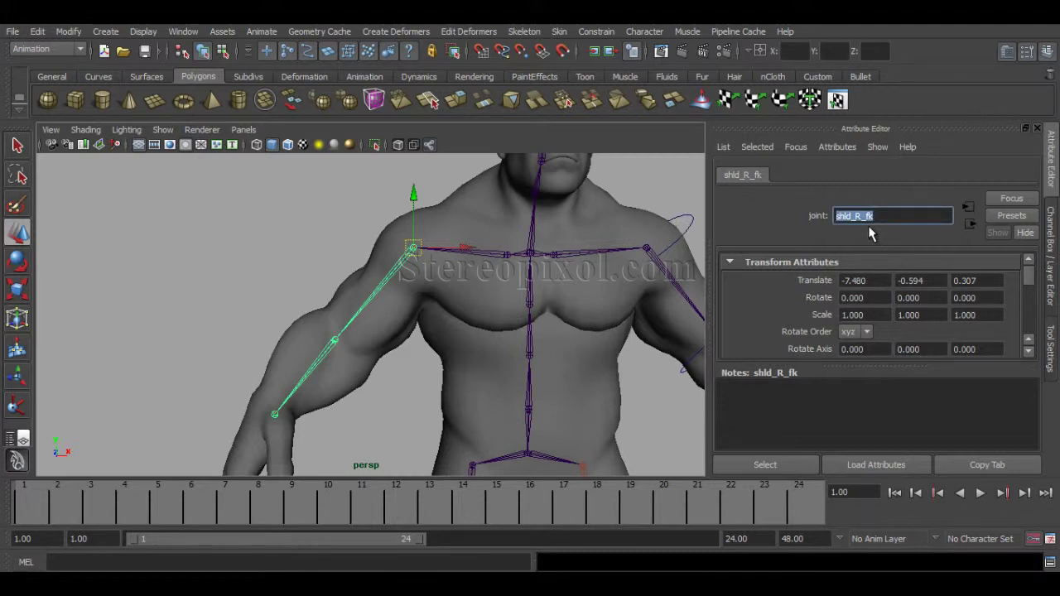
pyautogui.keyDown('alt'); pyautogui.moveTo(397, 376); pyautogui.dragTo(386, 348, button='middle'); pyautogui.keyUp('alt')
pyautogui.keyDown('alt'); pyautogui.moveTo(387, 395); pyautogui.dragTo(374, 409); pyautogui.keyUp('alt')
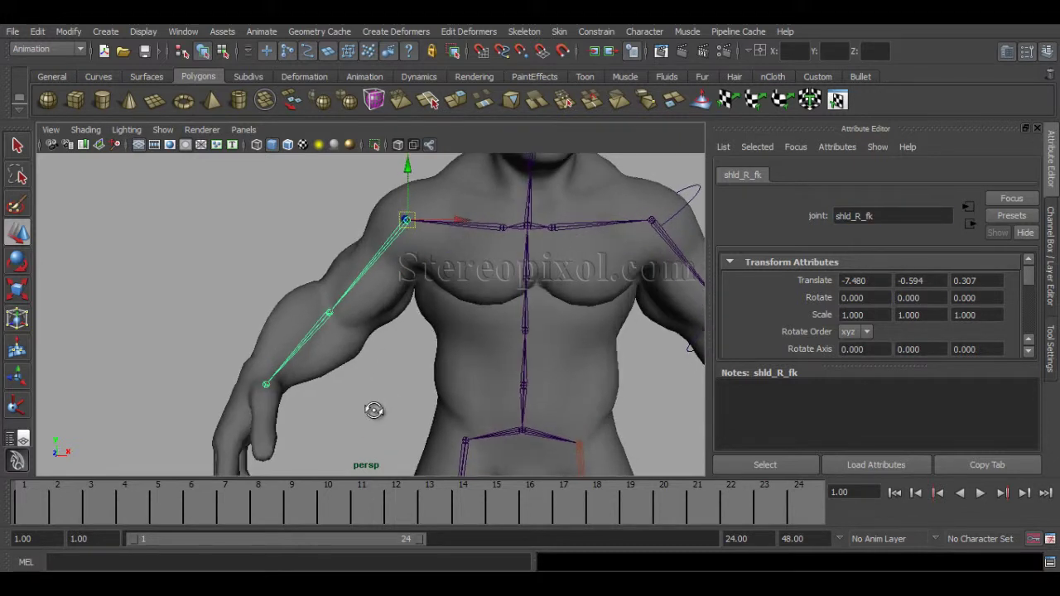
pyautogui.keyDown('alt'); pyautogui.moveTo(379, 394); pyautogui.dragTo(371, 436, button='middle'); pyautogui.keyUp('alt')
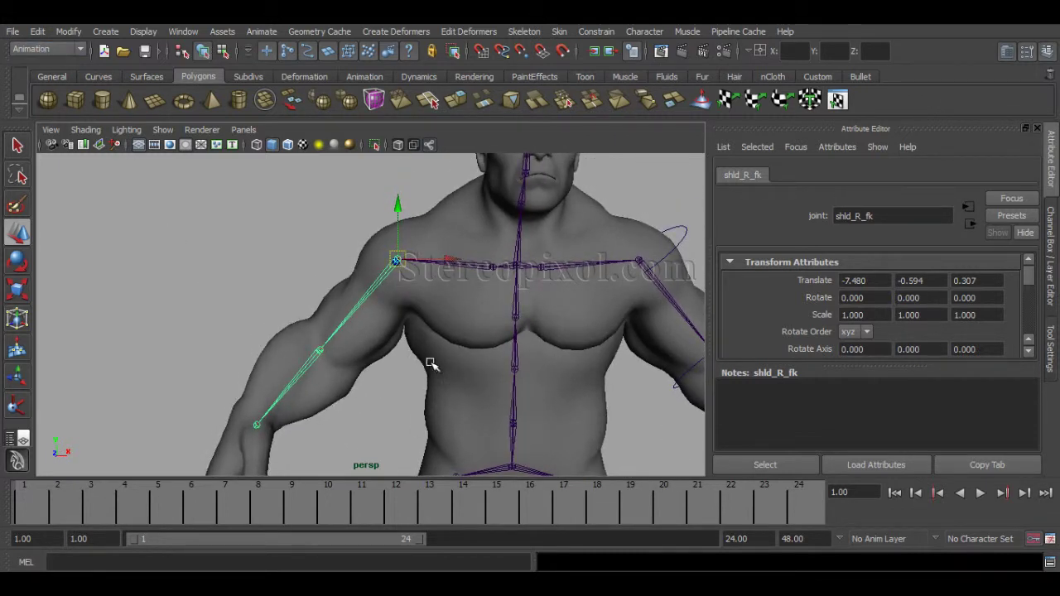
pyautogui.keyDown('alt'); pyautogui.moveTo(374, 366); pyautogui.dragTo(401, 371); pyautogui.keyUp('alt')
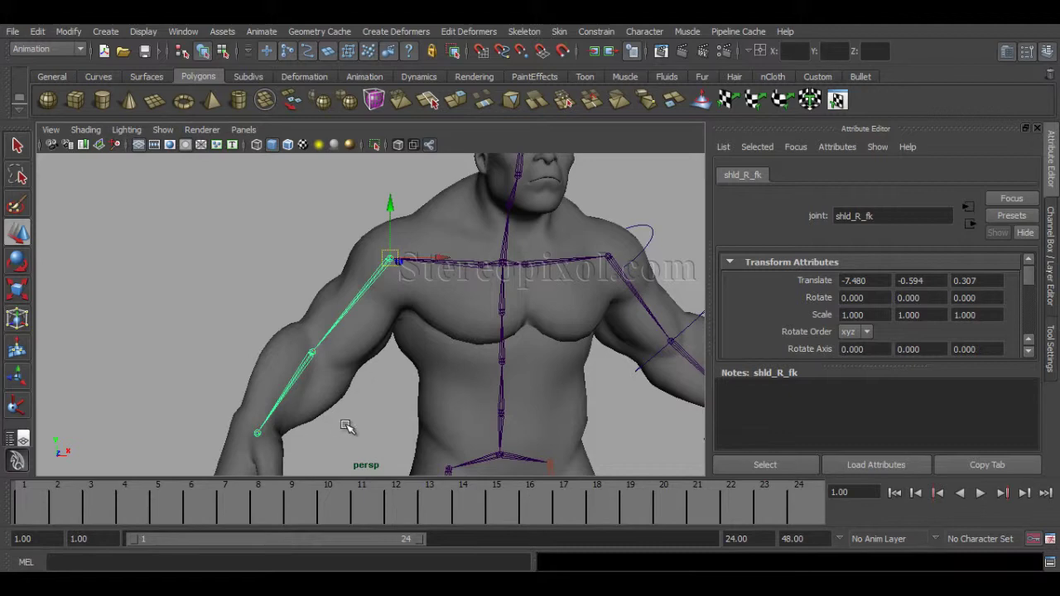
pyautogui.keyDown('alt'); pyautogui.moveTo(406, 386); pyautogui.dragTo(337, 395); pyautogui.keyUp('alt')
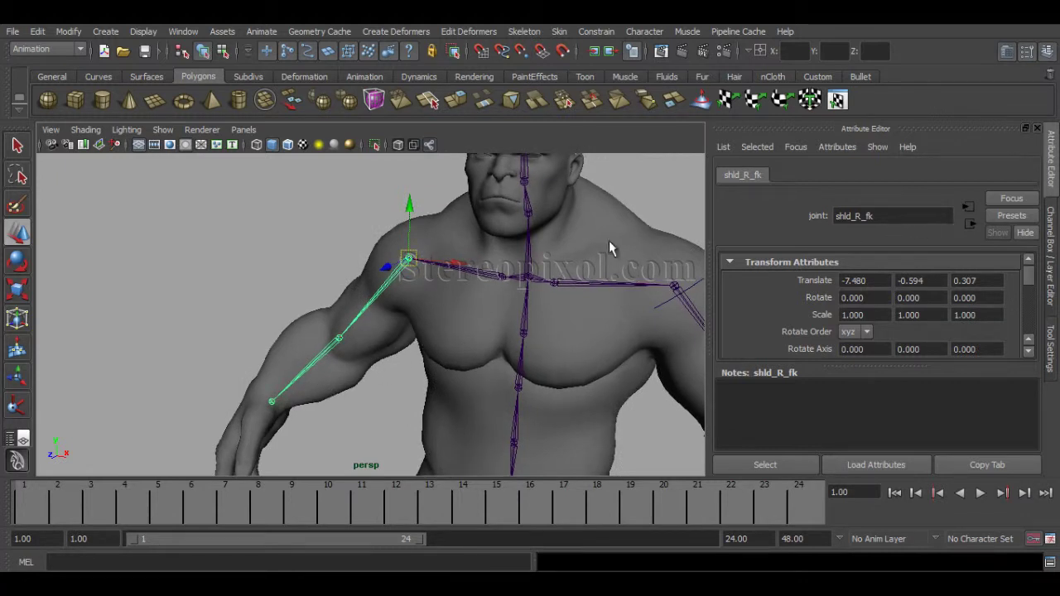
# Duplicate the right-arm FK joint chain and rename the copy's shoulder joint shld_R_ik
pyautogui.hotkey('ctrl', 'd')
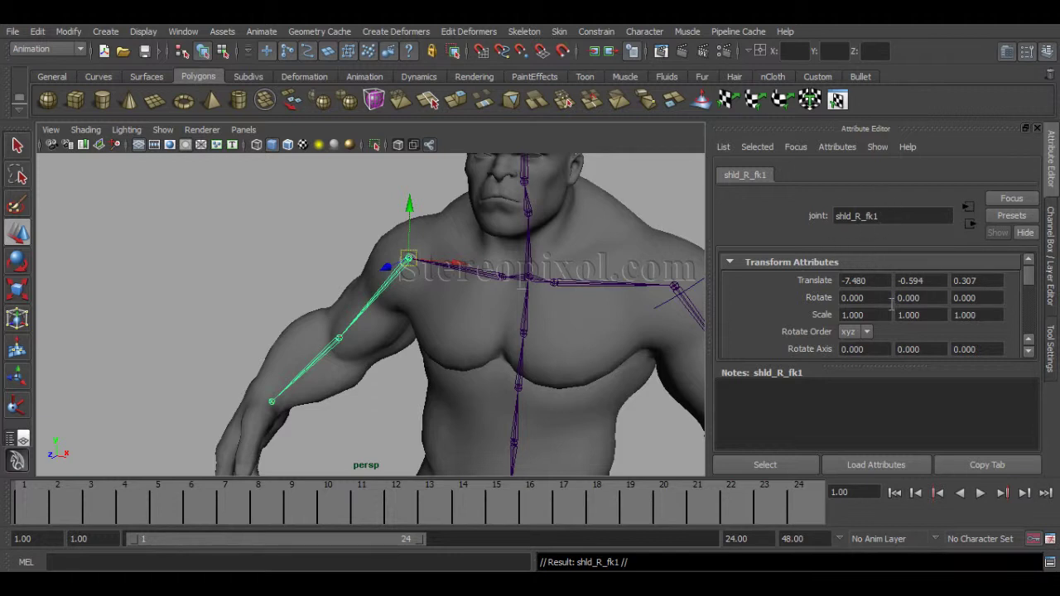
pyautogui.click(890, 217)
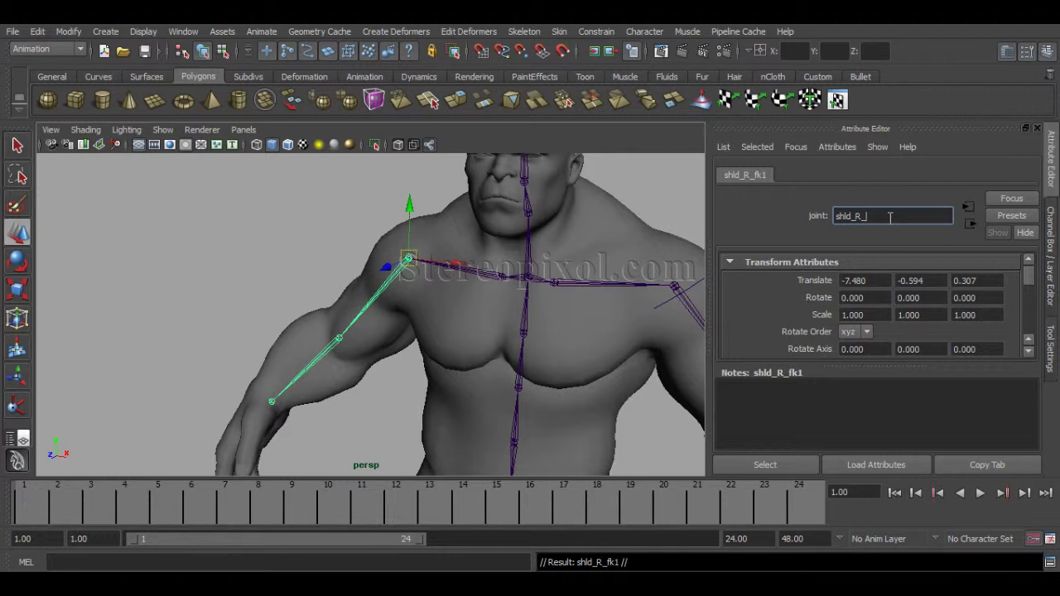
pyautogui.press('Return')
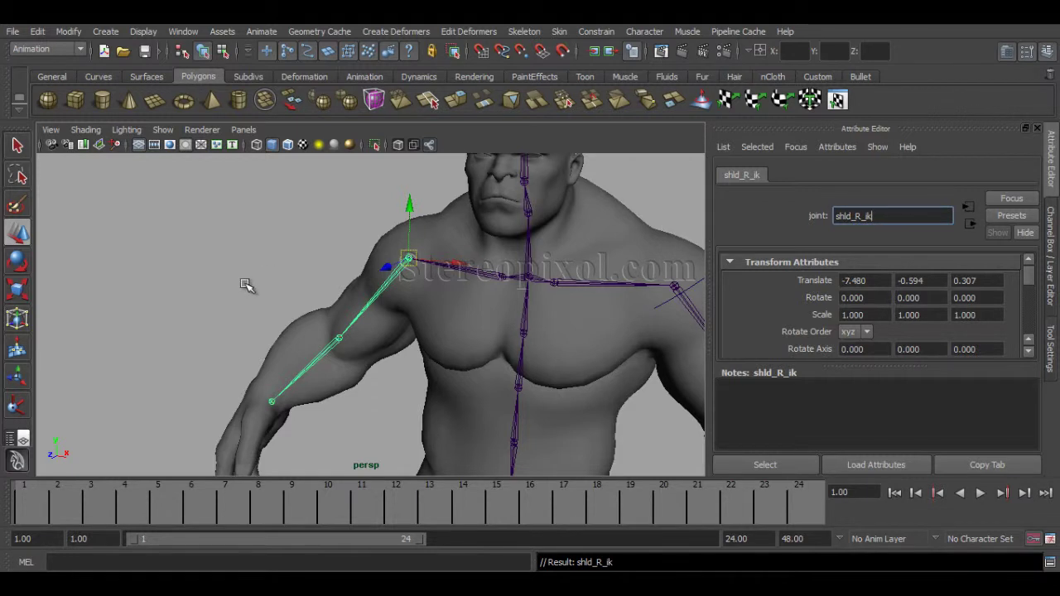
# Rename the duplicated chain's elbow joint elb_R_ik and swap the wrist joint's fk suffix for ik
pyautogui.press('Down')
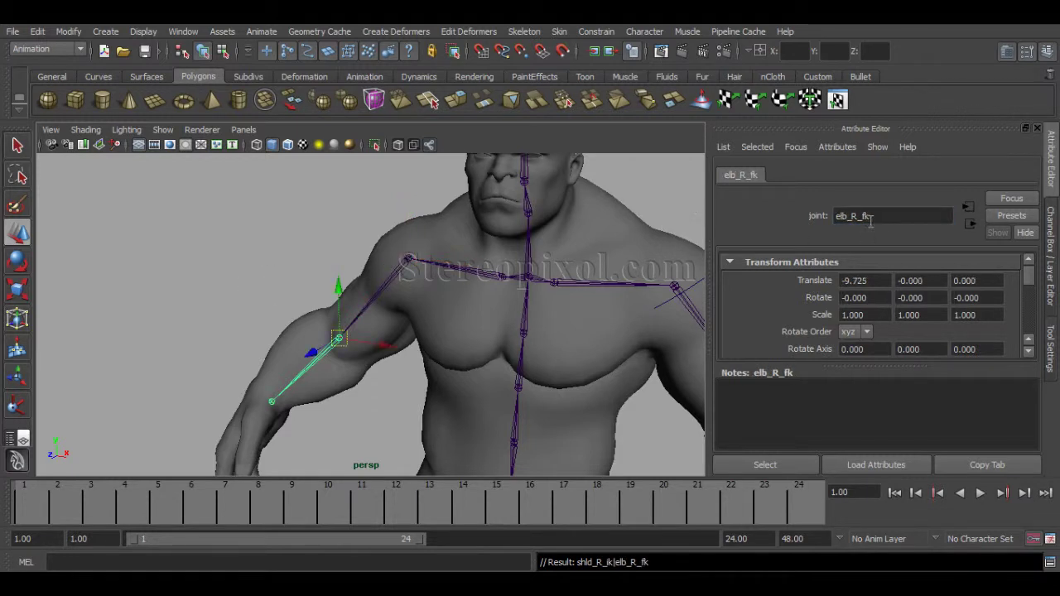
pyautogui.click(905, 214)
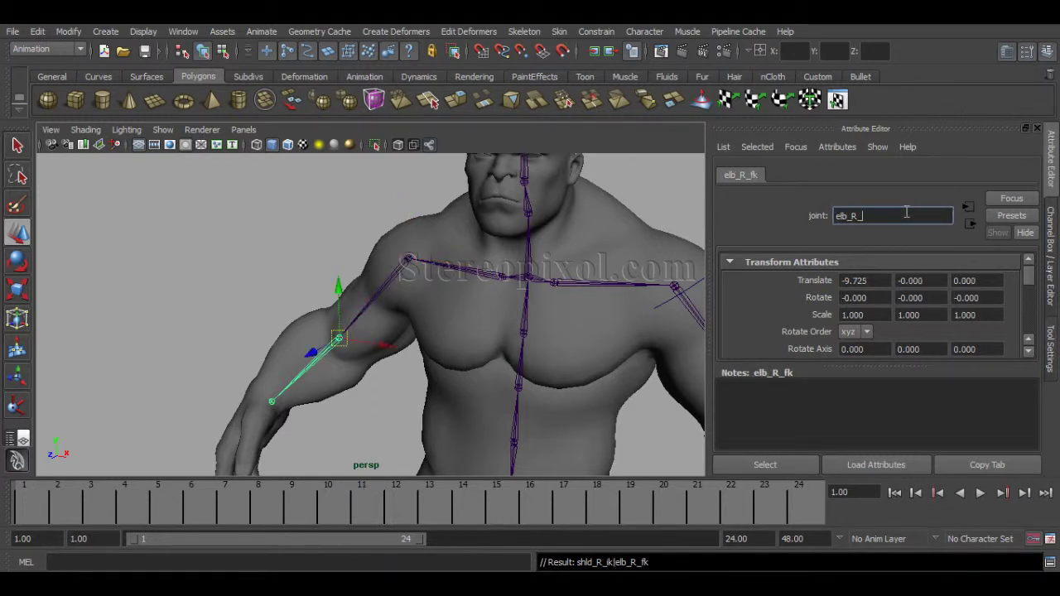
pyautogui.write('ik')
pyautogui.press('Return')
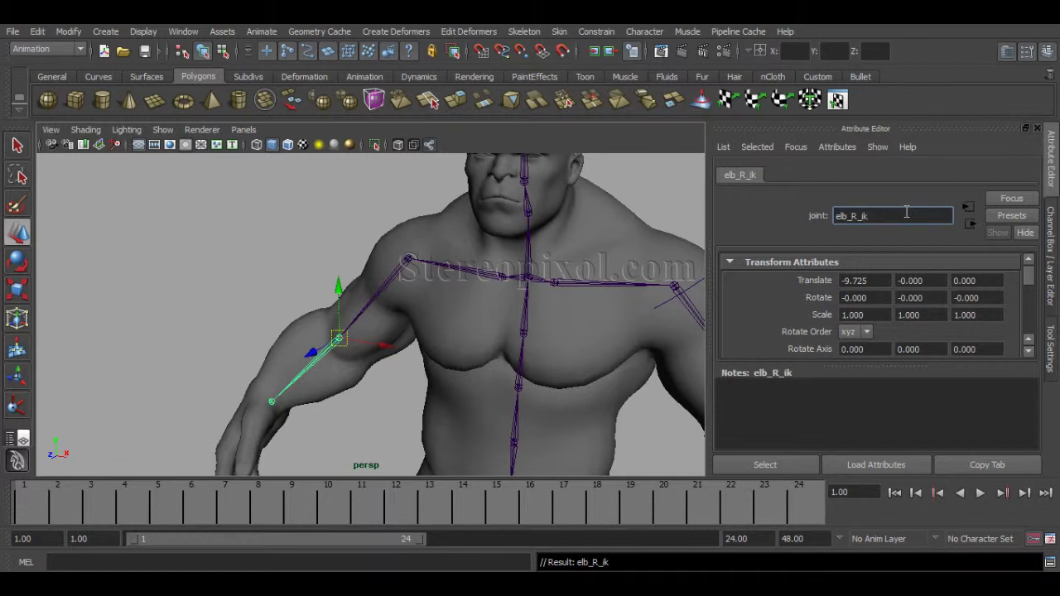
pyautogui.press('Down')
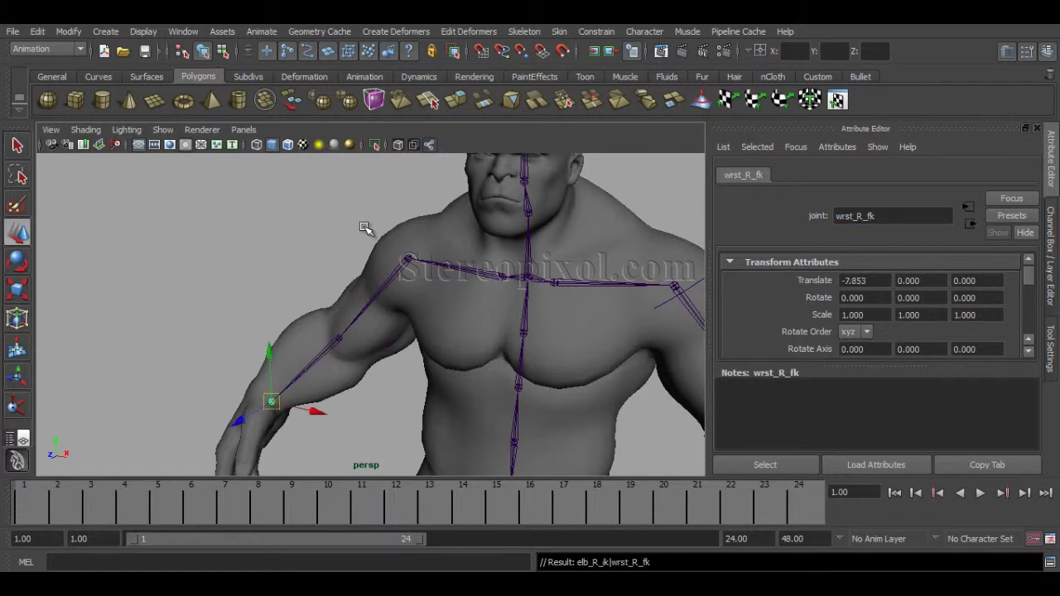
pyautogui.click(905, 217)
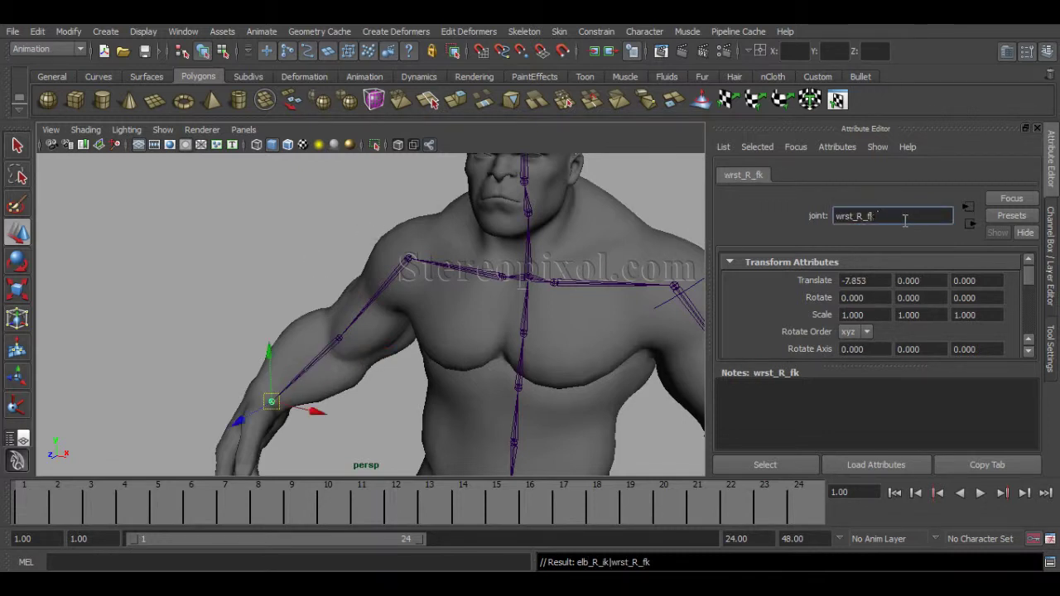
pyautogui.press('Return')
# Move the shld_R_fk joint upward to check for the overlapping IK chain, and undo the move
pyautogui.click(328, 237)
pyautogui.keyDown('alt'); pyautogui.moveTo(328, 241); pyautogui.dragTo(381, 279); pyautogui.keyUp('alt')
pyautogui.click(394, 264)
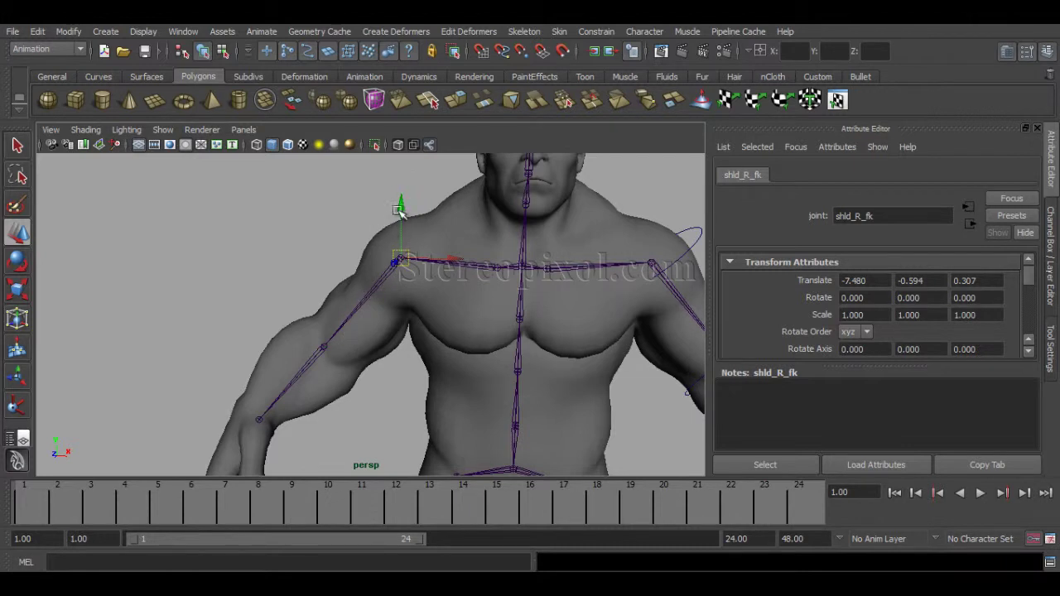
pyautogui.moveTo(401, 211); pyautogui.dragTo(407, 173)
pyautogui.hotkey('ctrl', 'z')
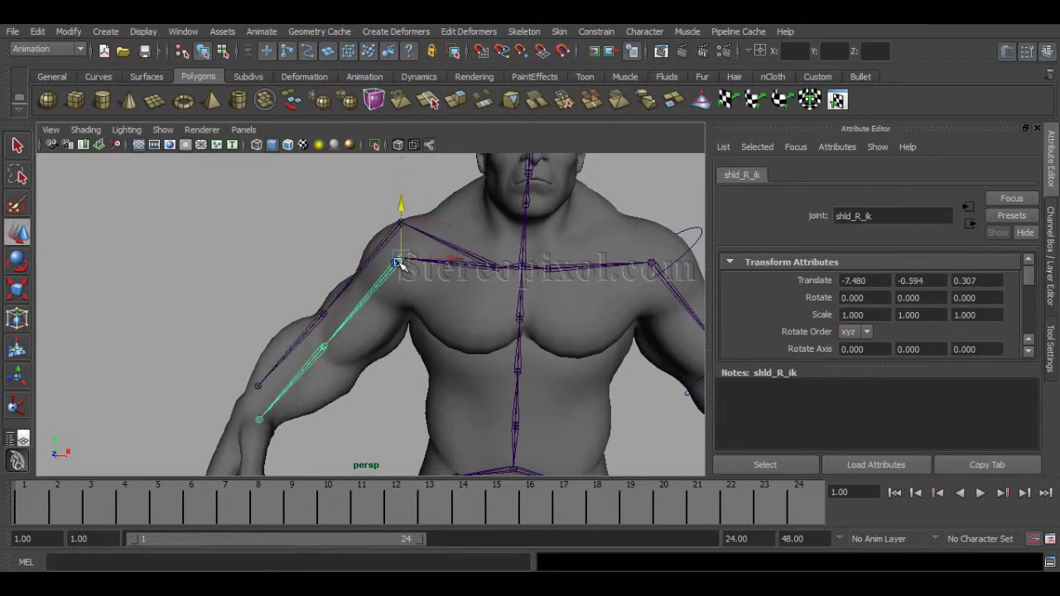
pyautogui.hotkey('ctrl', 'z')
pyautogui.hotkey('ctrl', 'z')
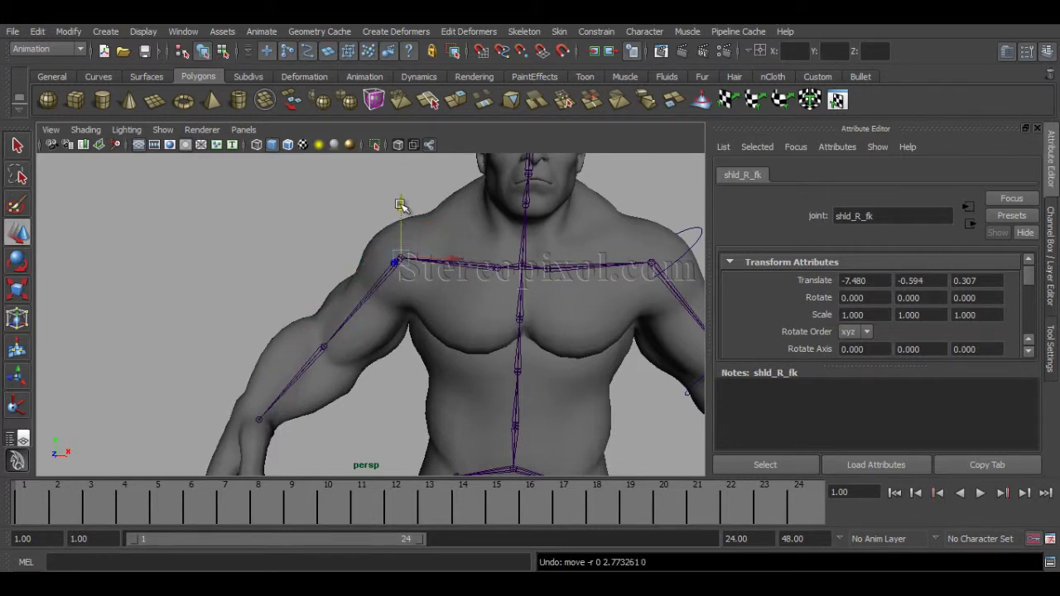
# Assign the shld_R_fk joint chain to a new display layer named FK_Joints and hide that layer
pyautogui.press('Right')
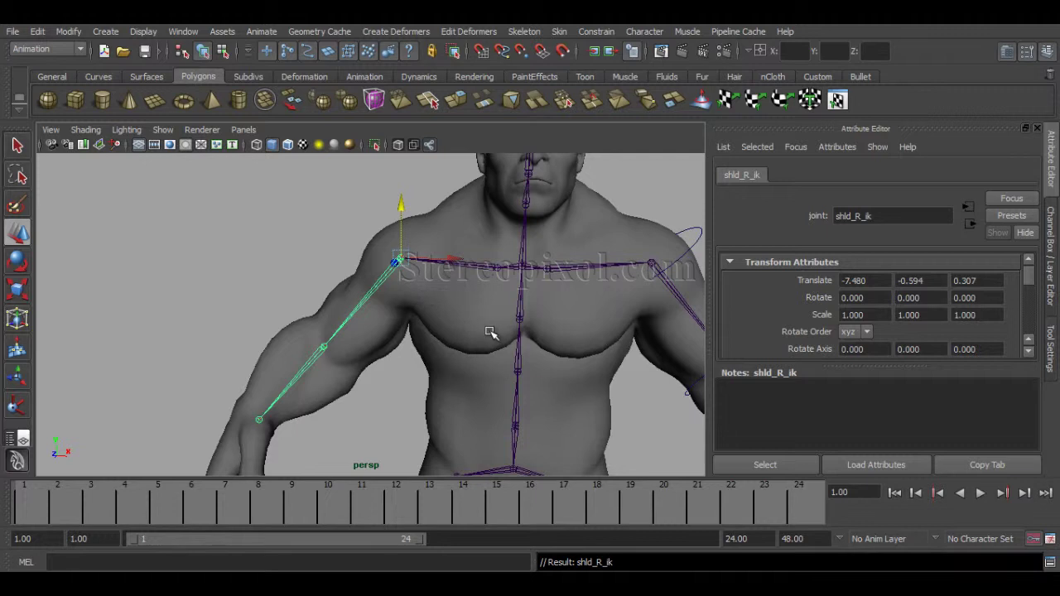
pyautogui.press('Right')
pyautogui.hotkey('ctrl', 'a')
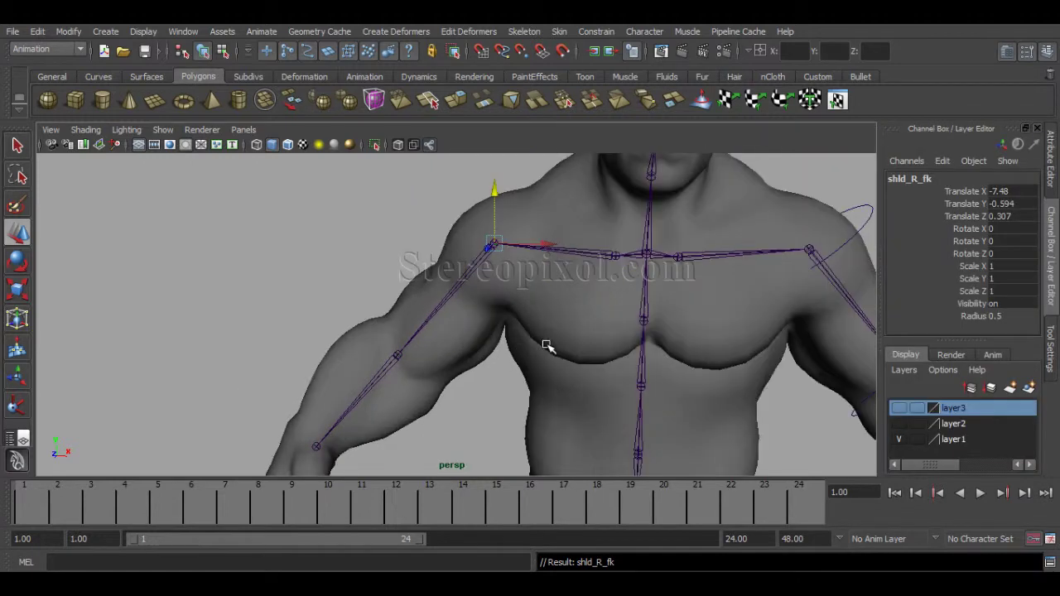
pyautogui.click(1029, 387)
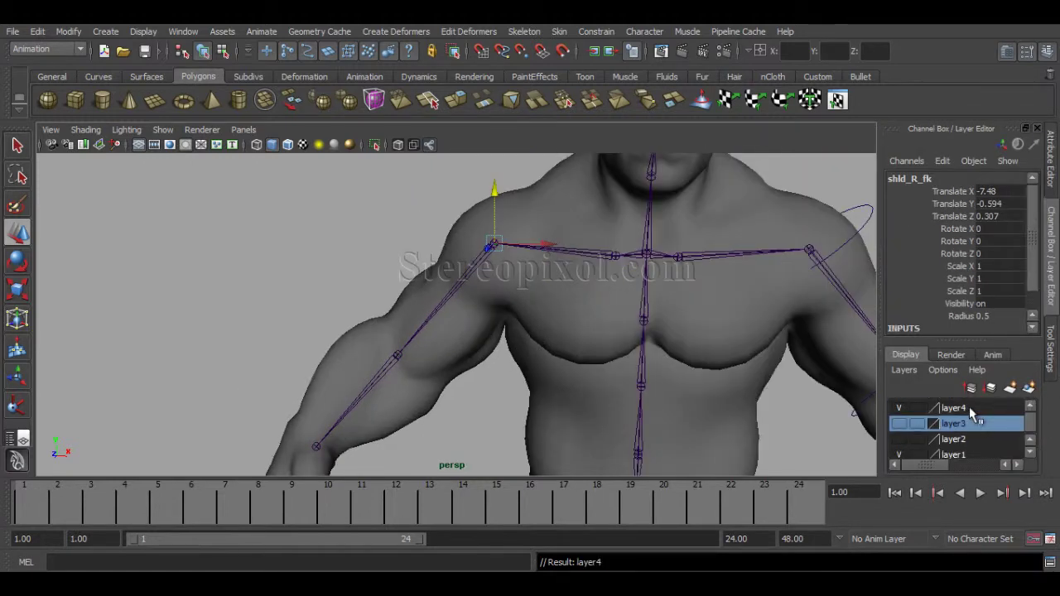
pyautogui.doubleClick(954, 407)
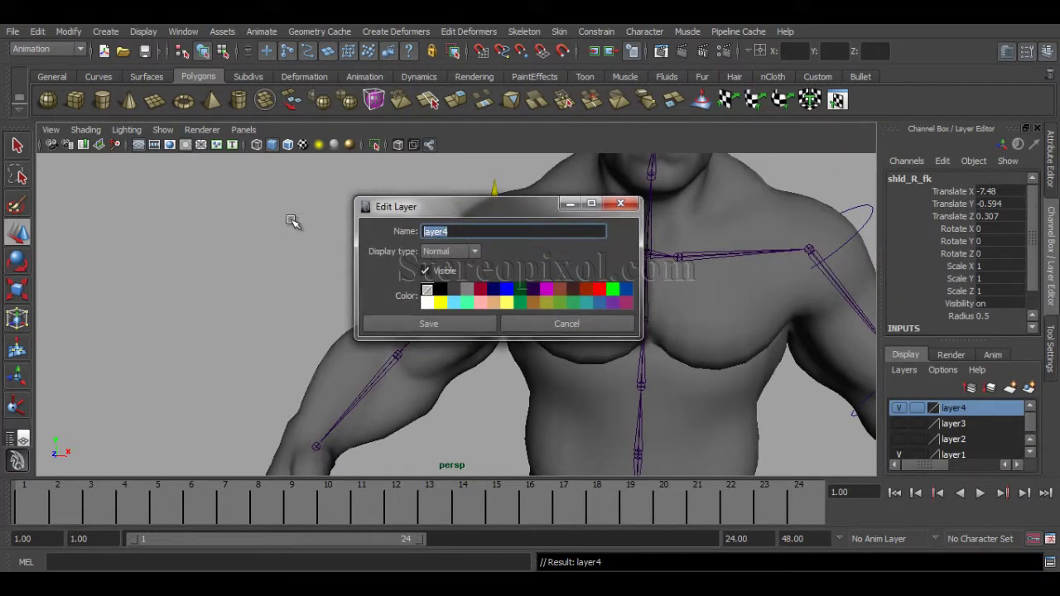
pyautogui.write('FK_Joints')
pyautogui.click(442, 321)
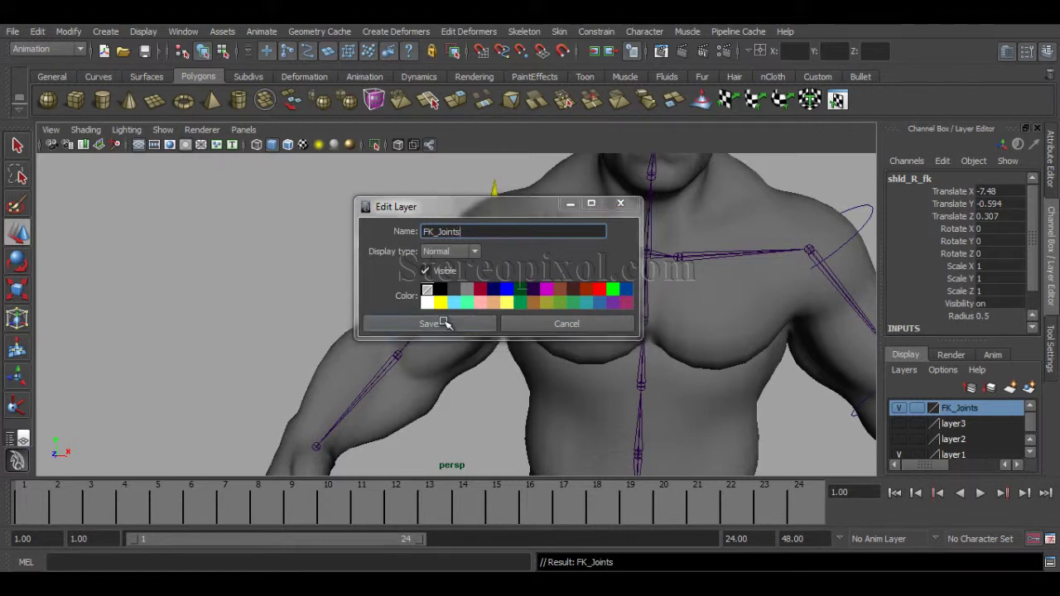
pyautogui.click(899, 409)
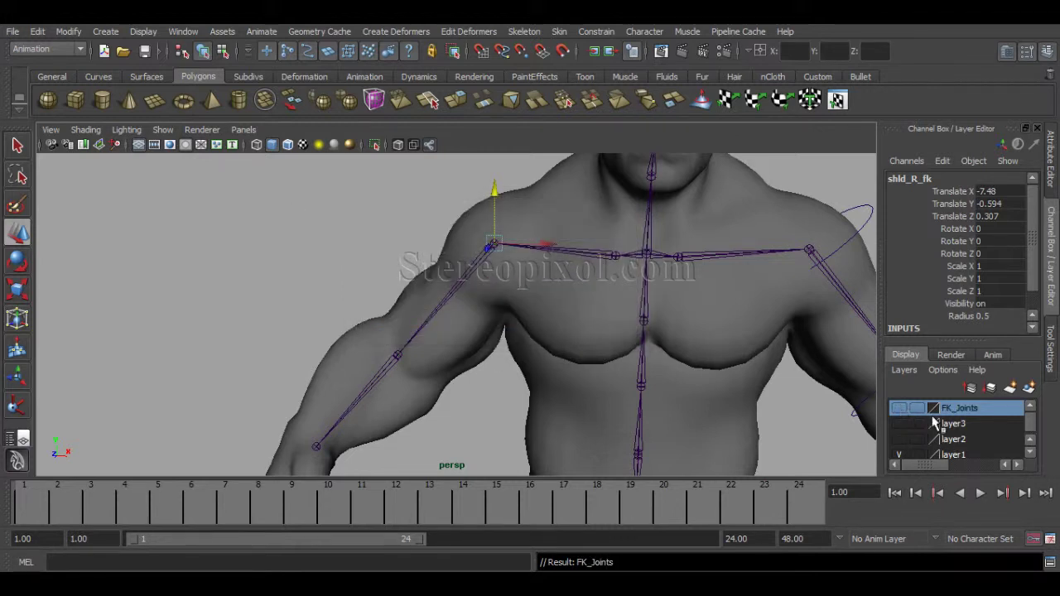
# Select the shld_R_ik joint and show the right arm's IK chain in the front view
pyautogui.click(353, 234)
pyautogui.click(480, 253)
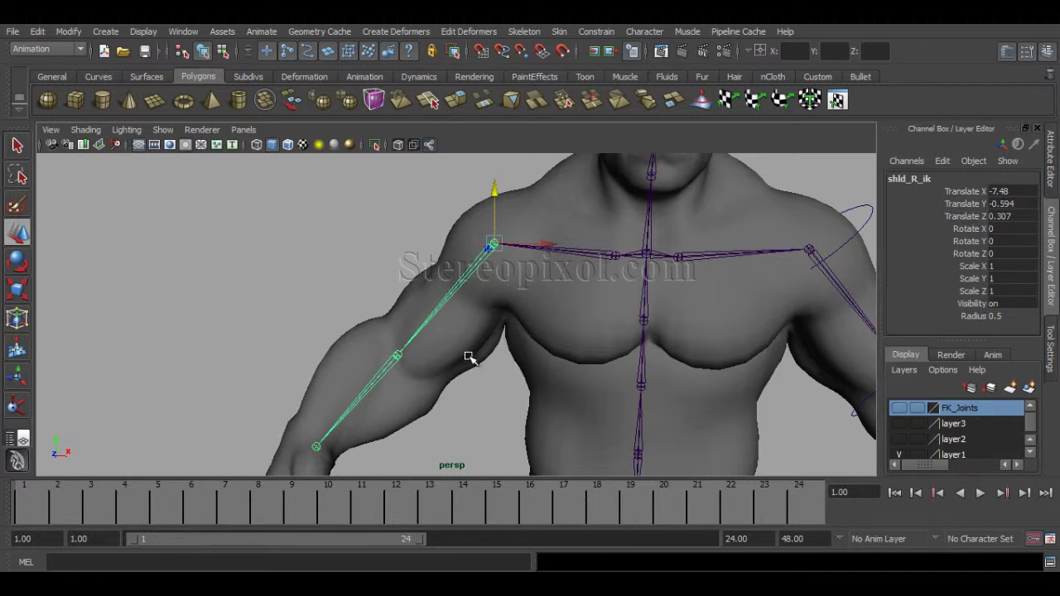
pyautogui.keyDown('alt'); pyautogui.moveTo(469, 360); pyautogui.dragTo(478, 296, button='middle'); pyautogui.keyUp('alt')
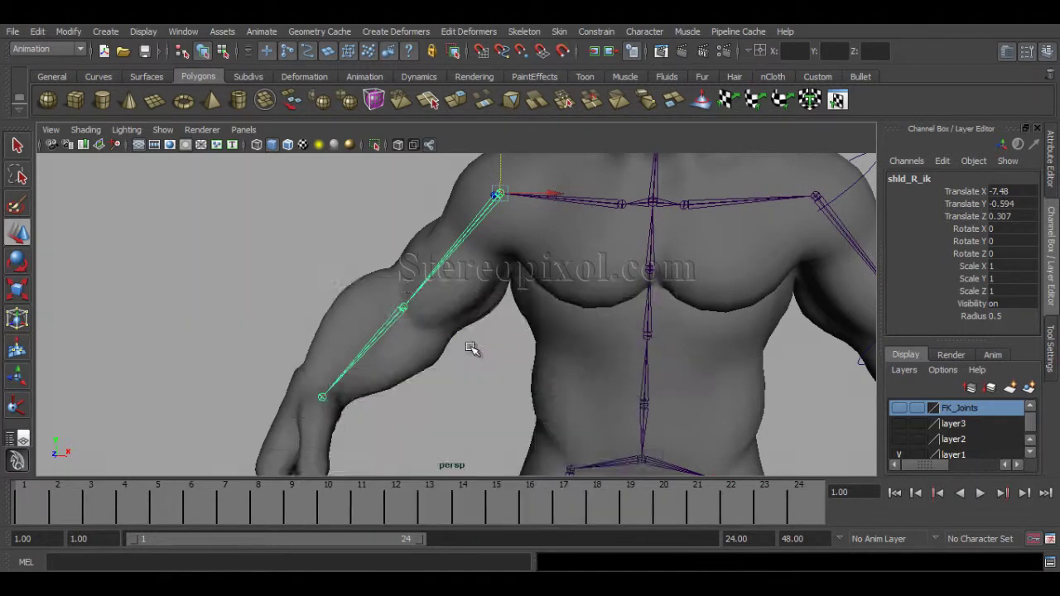
pyautogui.press('space')
pyautogui.press('space')
pyautogui.scroll(-1, 370, 389)
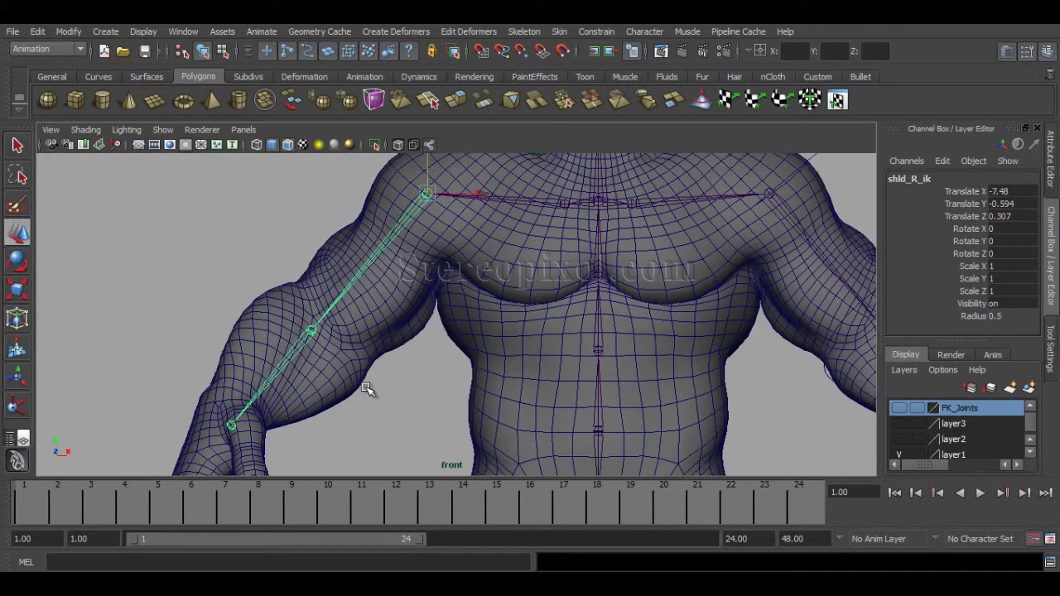
pyautogui.keyDown('alt'); pyautogui.moveTo(376, 389); pyautogui.dragTo(377, 404, button='middle'); pyautogui.keyUp('alt')
pyautogui.keyDown('alt'); pyautogui.moveTo(376, 404); pyautogui.dragTo(339, 388, button='right'); pyautogui.keyUp('alt')
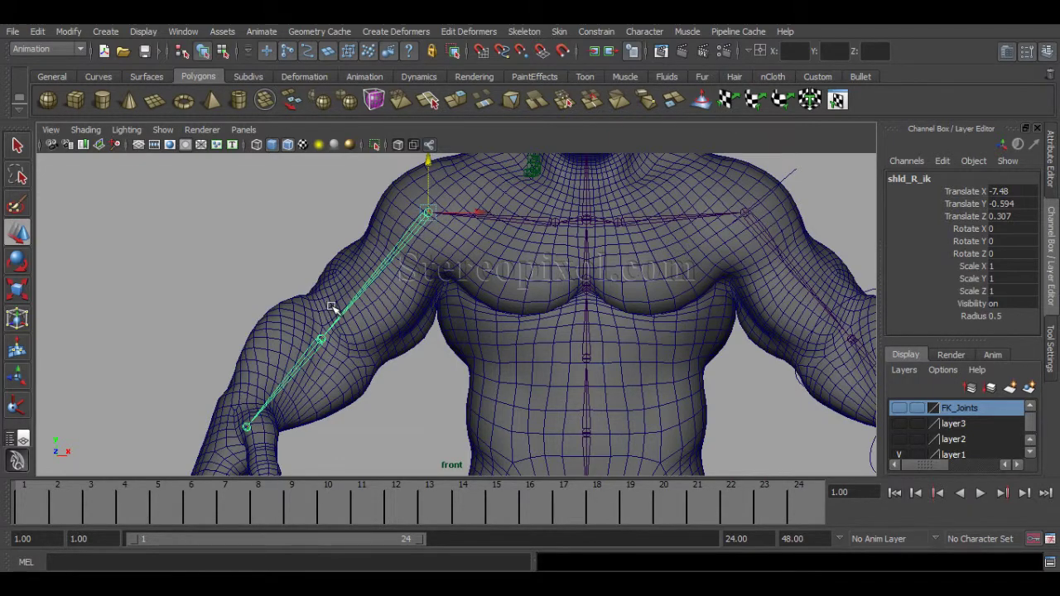
# Activate the Rotate tool on the shld_R_ik joint and enlarge its manipulator
pyautogui.press('e')
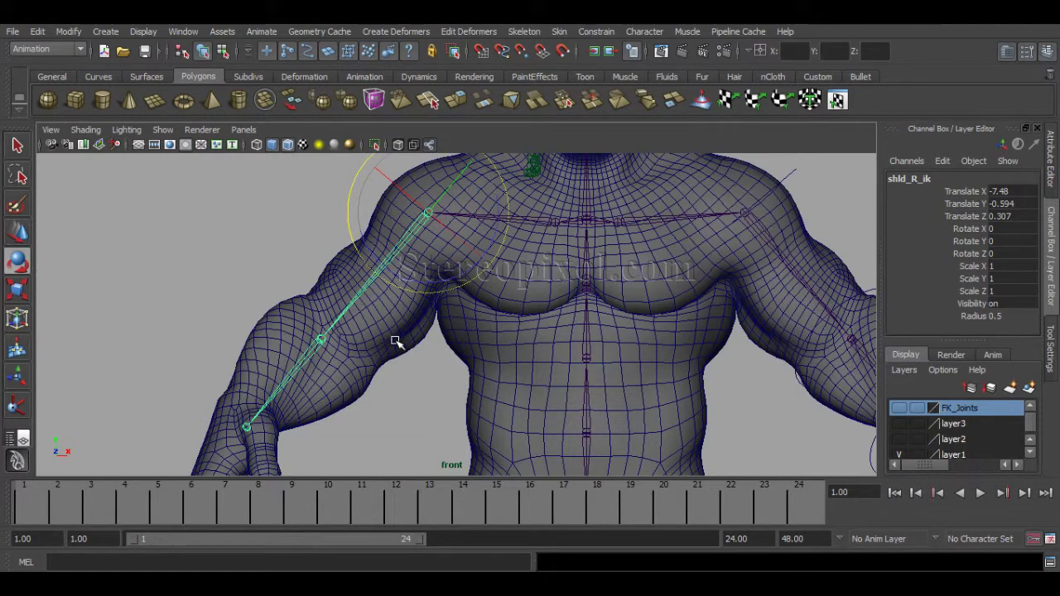
pyautogui.press('=')
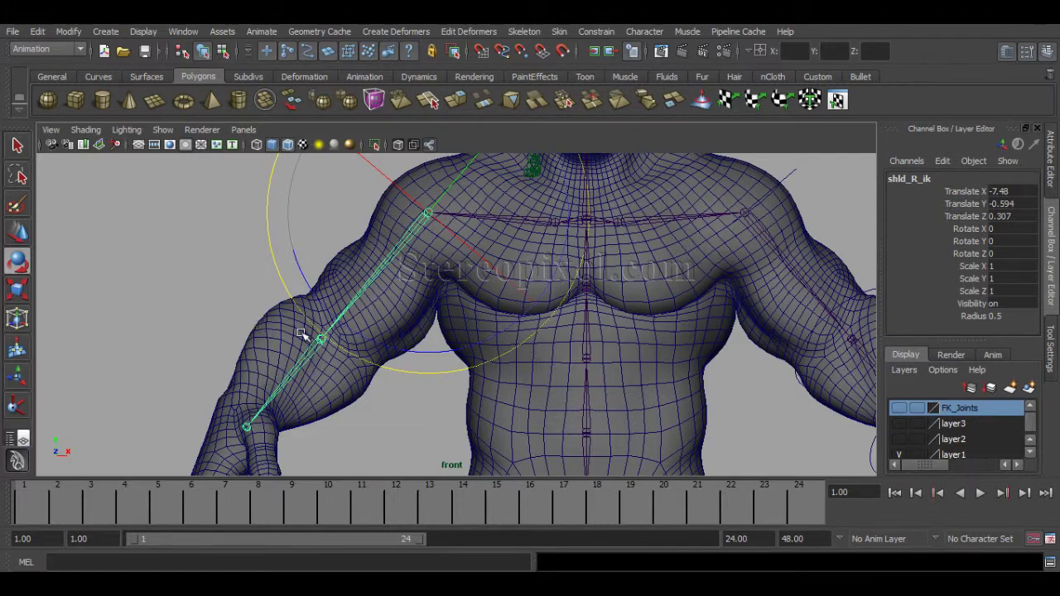
pyautogui.keyDown('alt'); pyautogui.moveTo(276, 339); pyautogui.dragTo(386, 355, button='middle'); pyautogui.keyUp('alt')
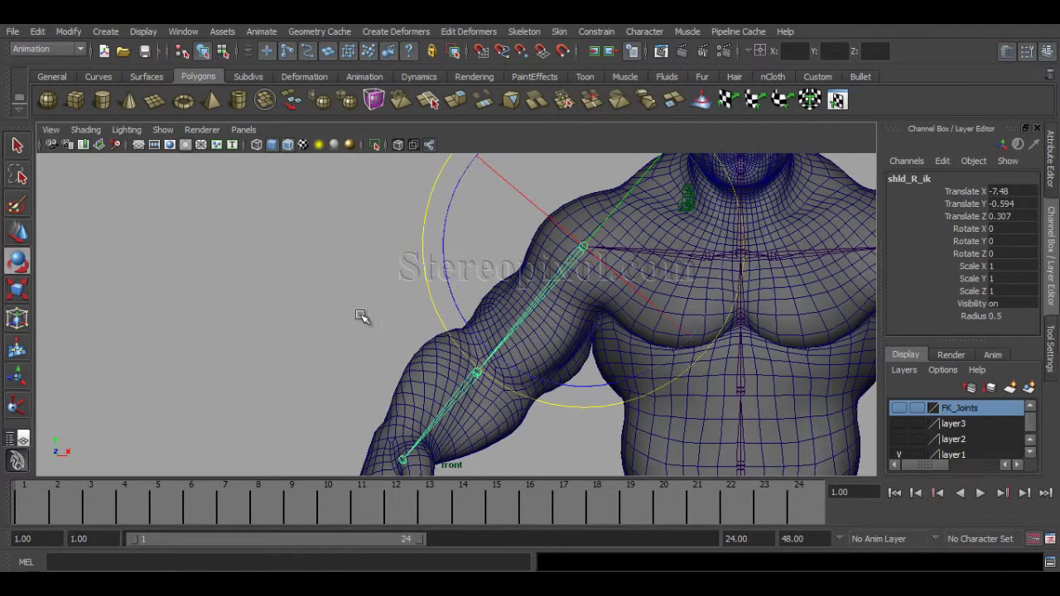
# Build a separate three-joint chain in a straight horizontal line beside the character's right arm in the front view
pyautogui.click(349, 299)
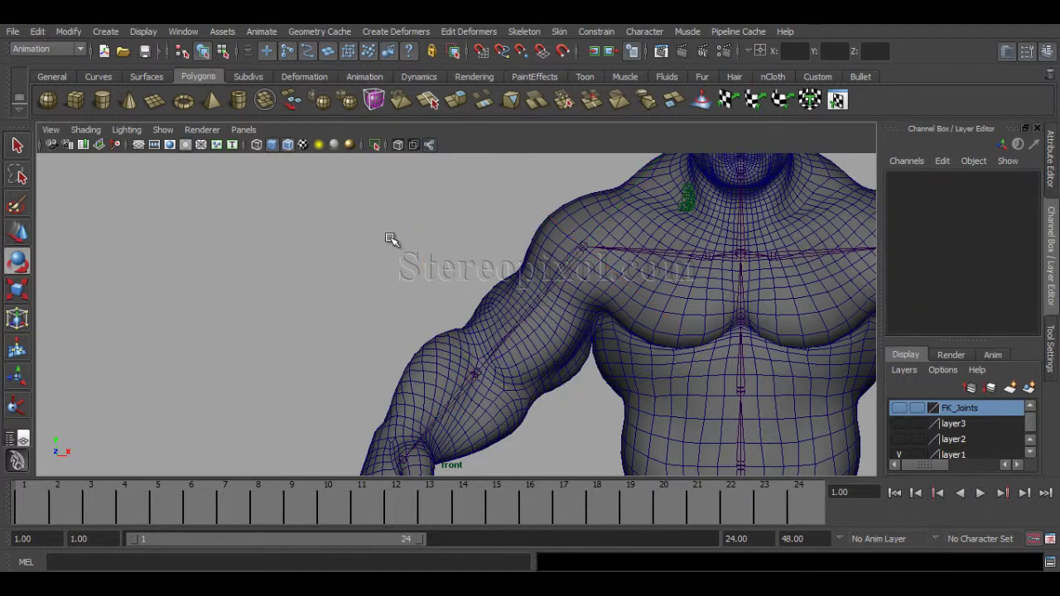
pyautogui.click(524, 34)
pyautogui.click(543, 51)
pyautogui.click(463, 217)
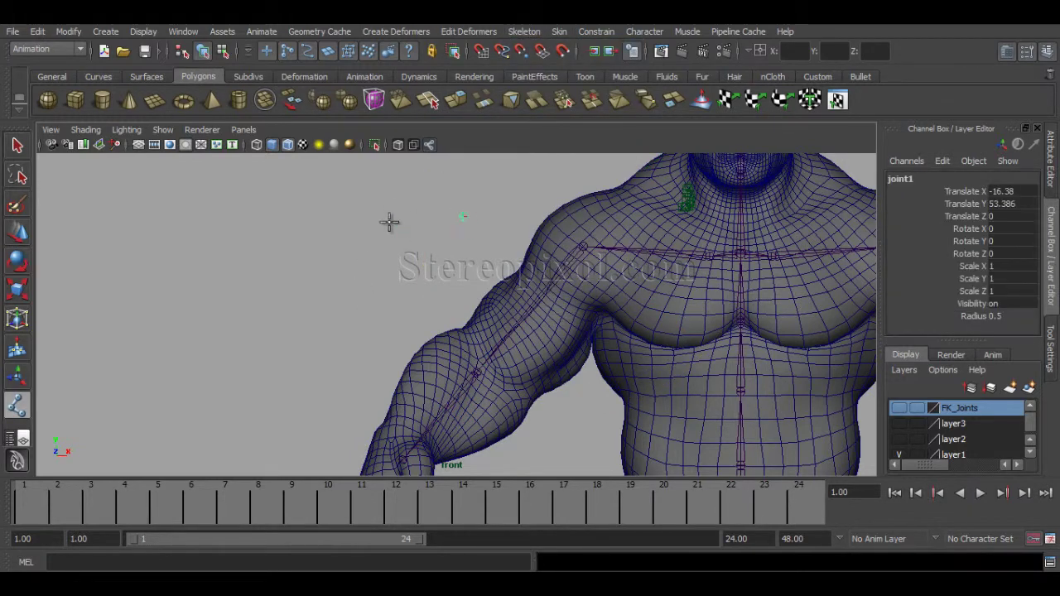
pyautogui.click(320, 216)
pyautogui.click(202, 216)
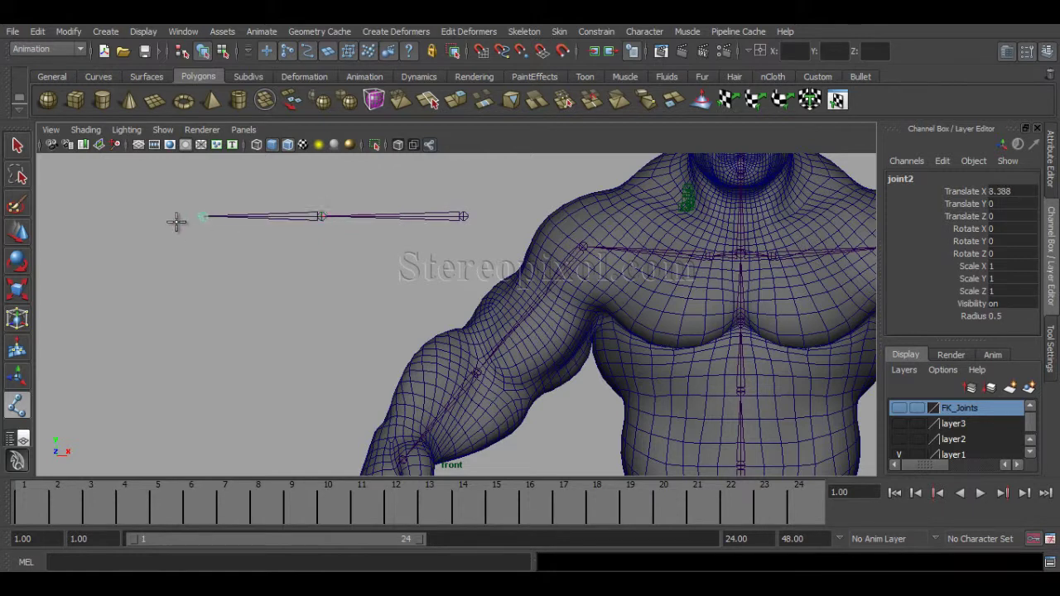
pyautogui.keyDown('shift'); pyautogui.moveTo(176, 222); pyautogui.dragTo(193, 217); pyautogui.keyUp('shift')
pyautogui.press('w')
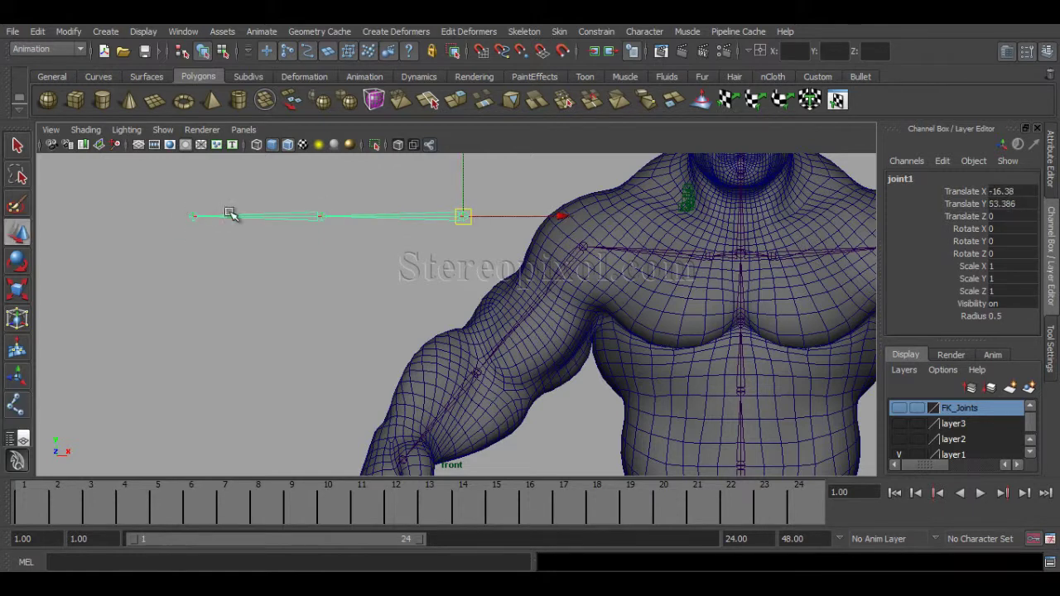
# Rotate the new chain's root joint about -40.8 degrees around Z so the chain slopes downward alongside the arm
pyautogui.press('e')
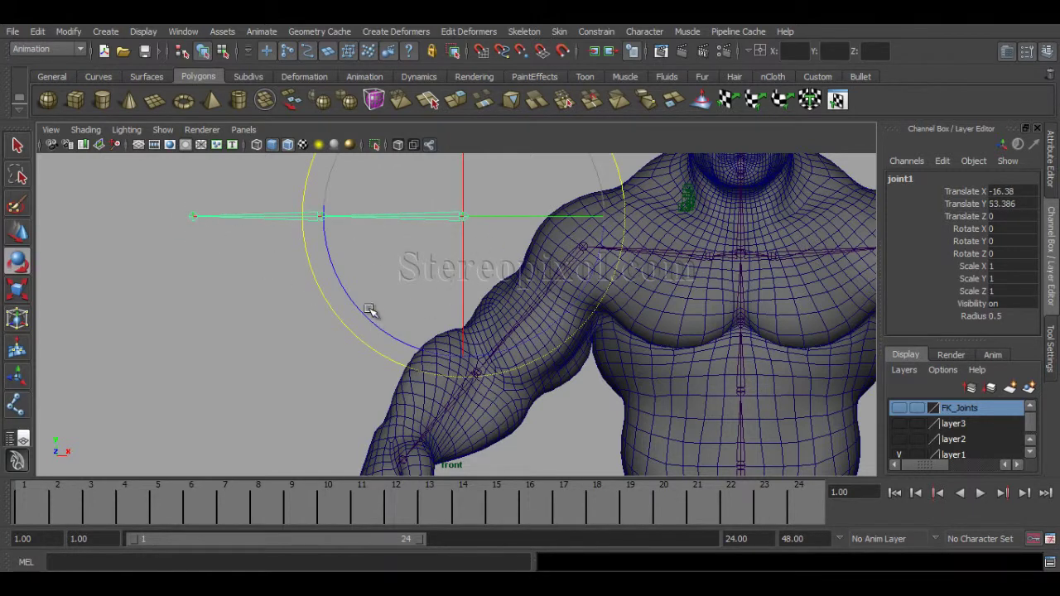
pyautogui.moveTo(361, 309)
pyautogui.mouseDown()
pyautogui.moveTo(402, 348)
pyautogui.moveTo(450, 359)
pyautogui.moveTo(305, 320)
pyautogui.moveTo(357, 333)
pyautogui.moveTo(349, 299)
pyautogui.moveTo(355, 307)
pyautogui.mouseUp()
pyautogui.click(369, 351)
pyautogui.press('w')
pyautogui.hotkey('ctrl', 'z')
# Bend the chain at its middle joint by rotating it to about -1.6, 22.6 and -6.2 degrees in X, Y and Z
pyautogui.press('space')
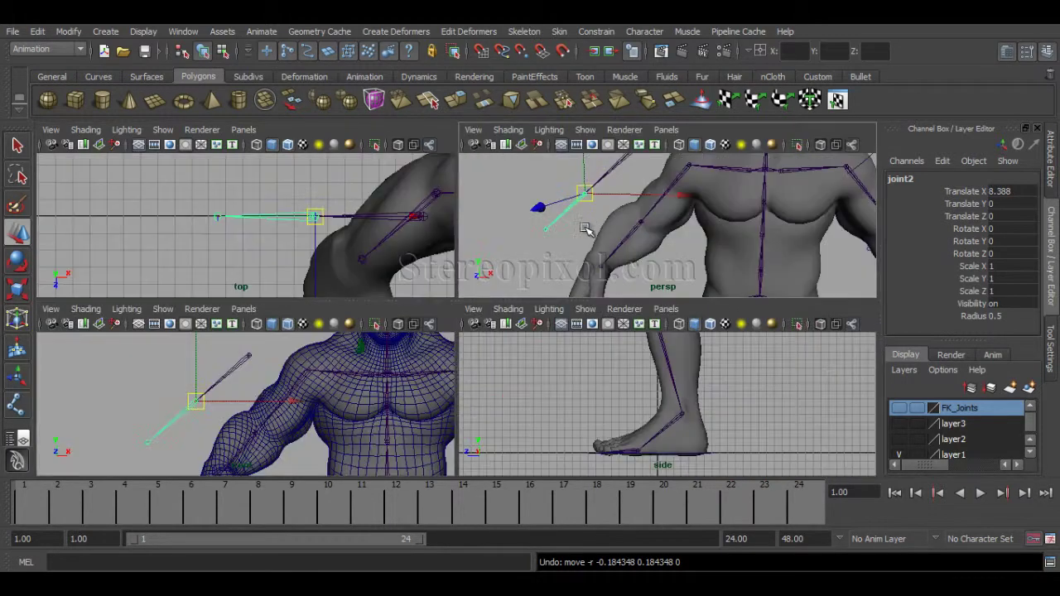
pyautogui.press('space')
pyautogui.keyDown('alt'); pyautogui.moveTo(490, 338); pyautogui.dragTo(389, 342); pyautogui.keyUp('alt')
pyautogui.keyDown('alt'); pyautogui.moveTo(390, 341); pyautogui.dragTo(421, 331, button='middle'); pyautogui.keyUp('alt')
pyautogui.press('e')
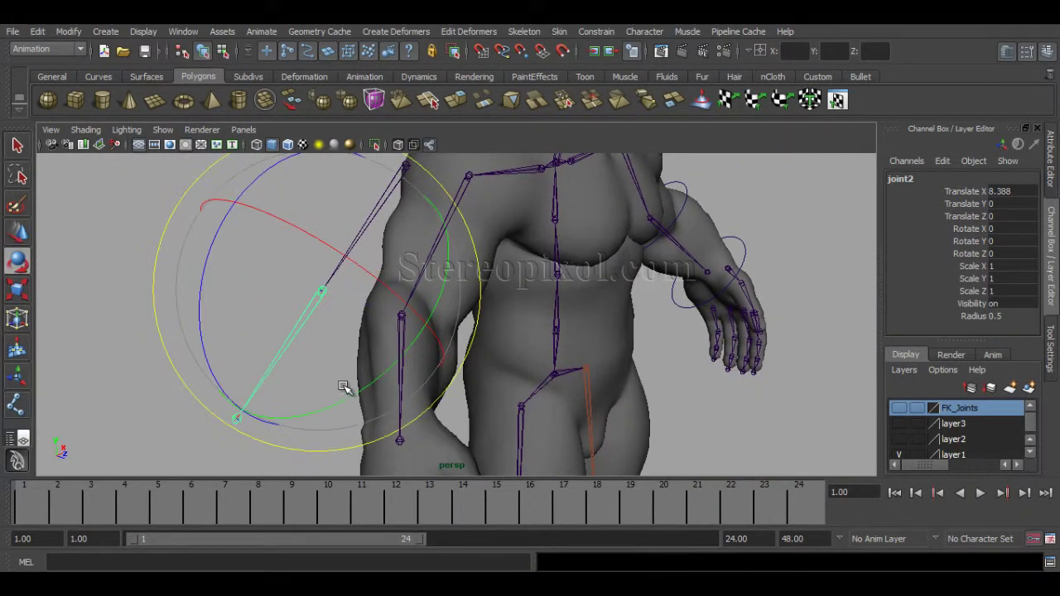
pyautogui.moveTo(351, 386); pyautogui.dragTo(409, 354)
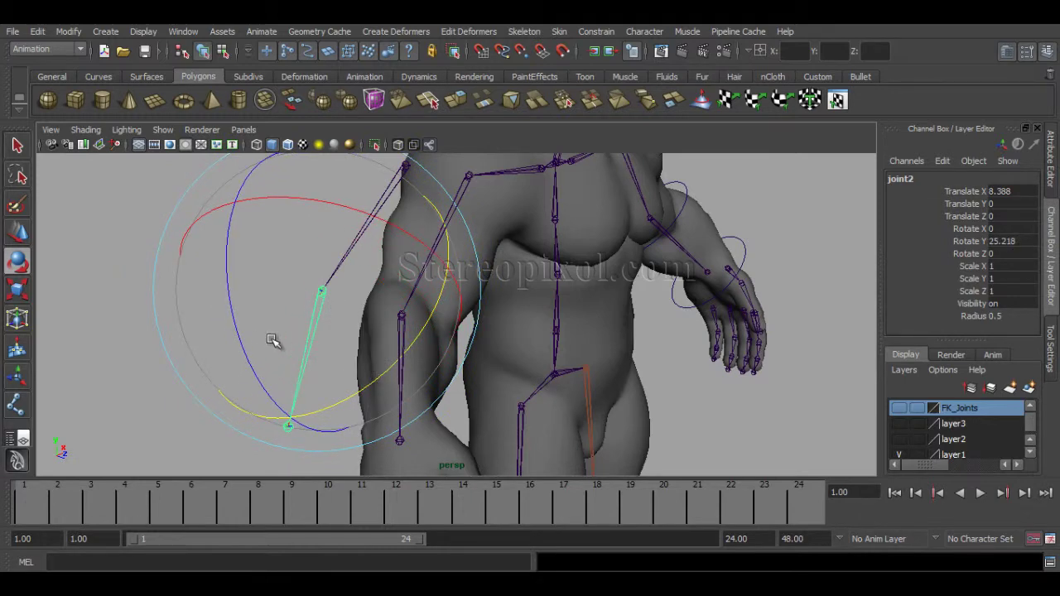
pyautogui.moveTo(266, 337); pyautogui.dragTo(262, 355)
# Move the chain's middle joint slightly upward in the front view, to about X 8.041 and Y 0.614
pyautogui.press('space')
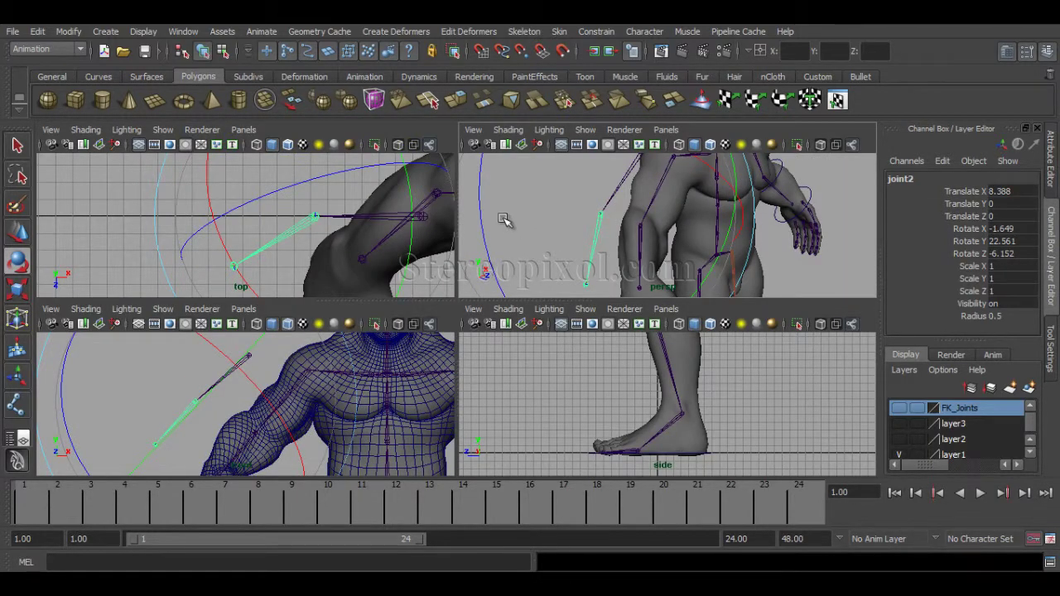
pyautogui.press('space')
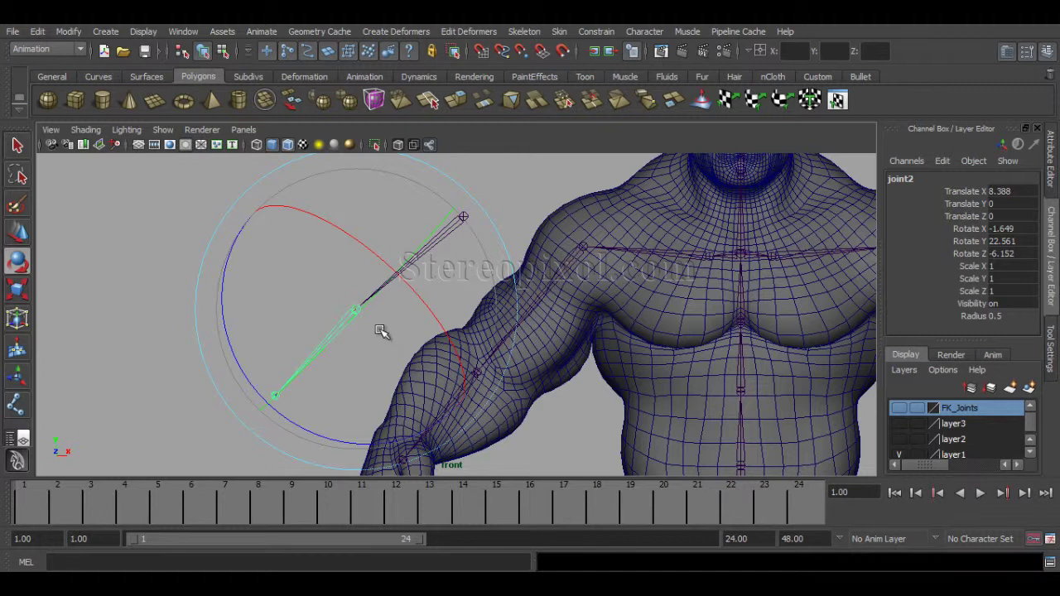
pyautogui.press('w')
pyautogui.moveTo(355, 308); pyautogui.dragTo(356, 299)
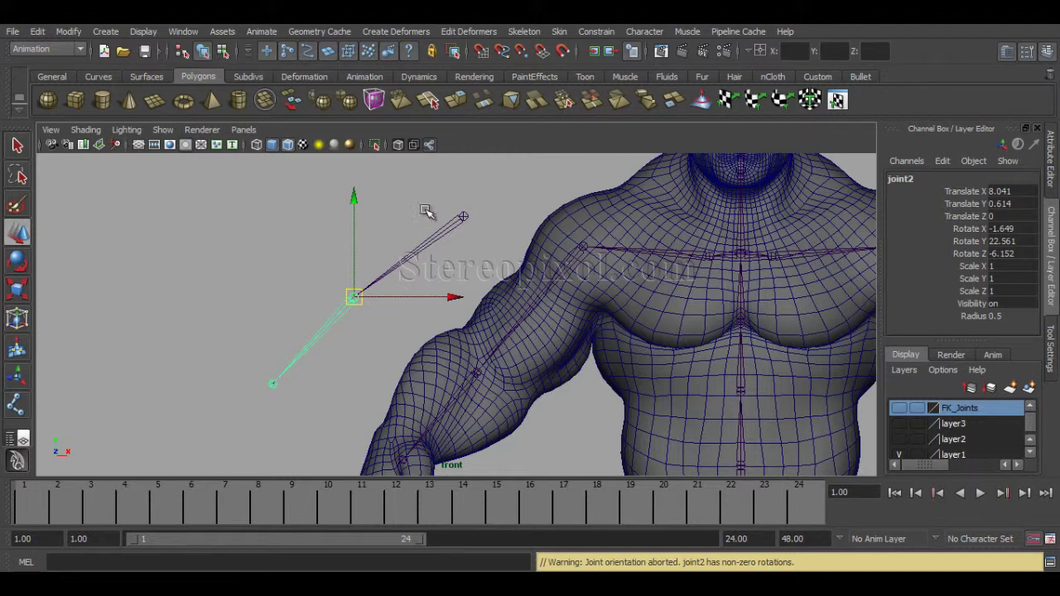
# Freeze the transformations of the new joint chain from its root joint
pyautogui.click(463, 217)
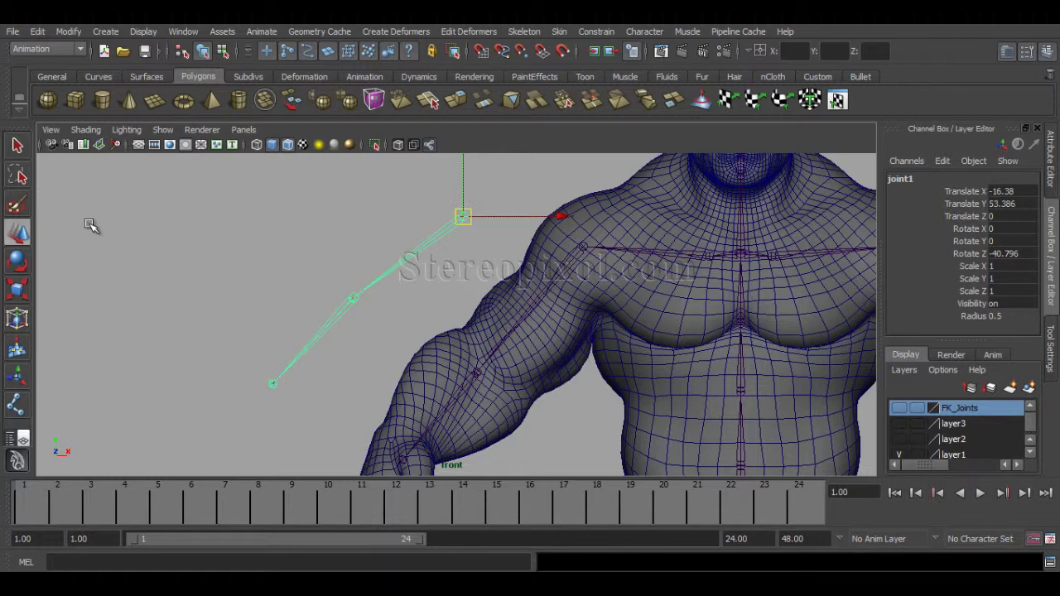
pyautogui.click(68, 32)
pyautogui.click(91, 83)
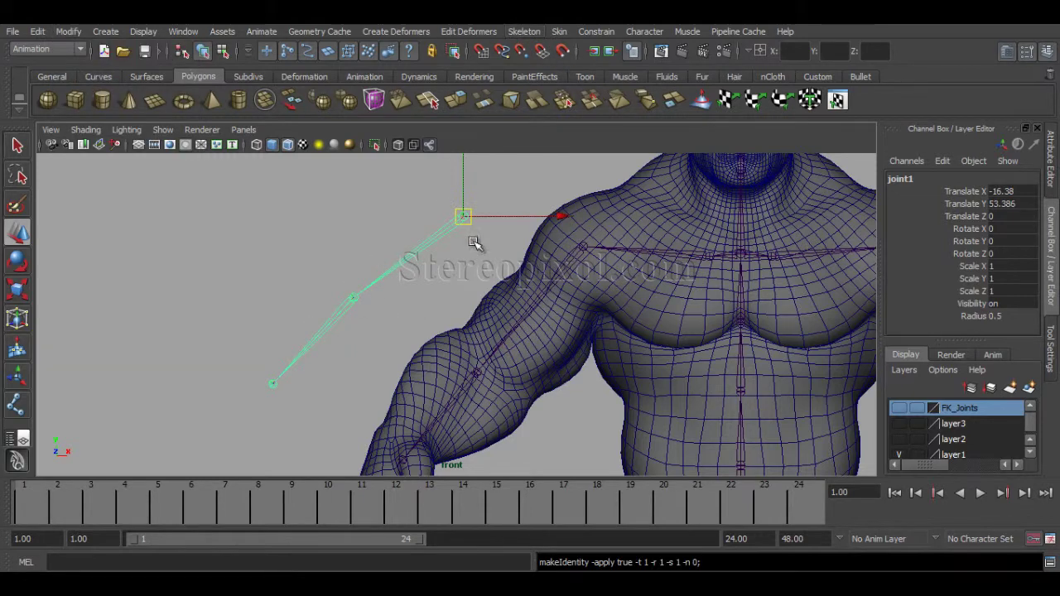
# Create an IK handle with the ikRPsolver from the new chain's root joint to its end joint
pyautogui.press('space')
pyautogui.press('space')
pyautogui.keyDown('alt'); pyautogui.moveTo(401, 360); pyautogui.dragTo(440, 307); pyautogui.keyUp('alt')
pyautogui.press('space')
pyautogui.press('space')
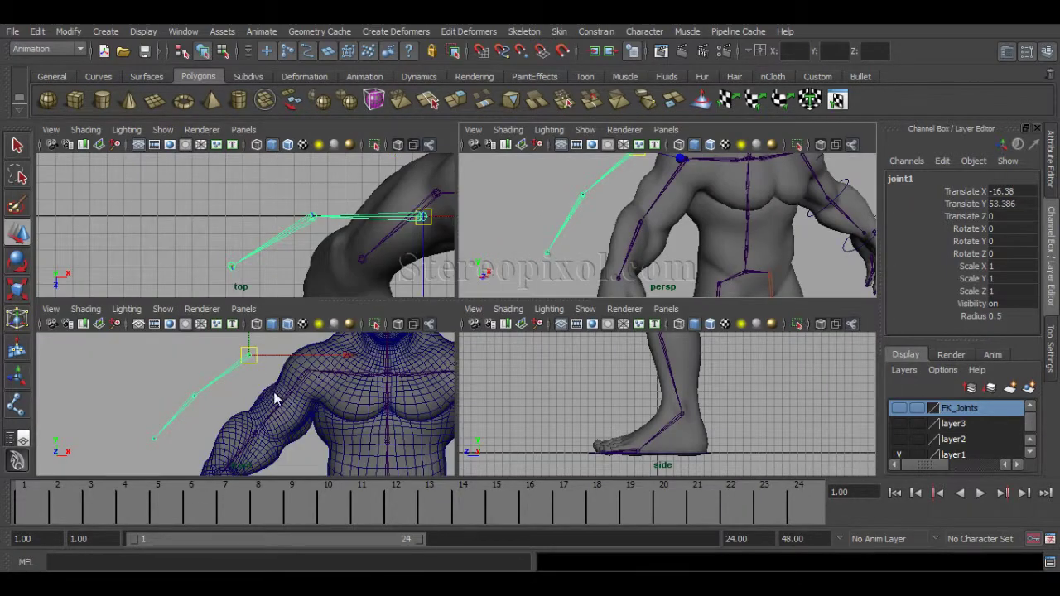
pyautogui.moveTo(433, 268)
pyautogui.keyDown('alt'); pyautogui.mouseDown(button='middle')
pyautogui.moveTo(456, 258)
pyautogui.moveTo(438, 257)
pyautogui.mouseUp(button='middle'); pyautogui.keyUp('alt')
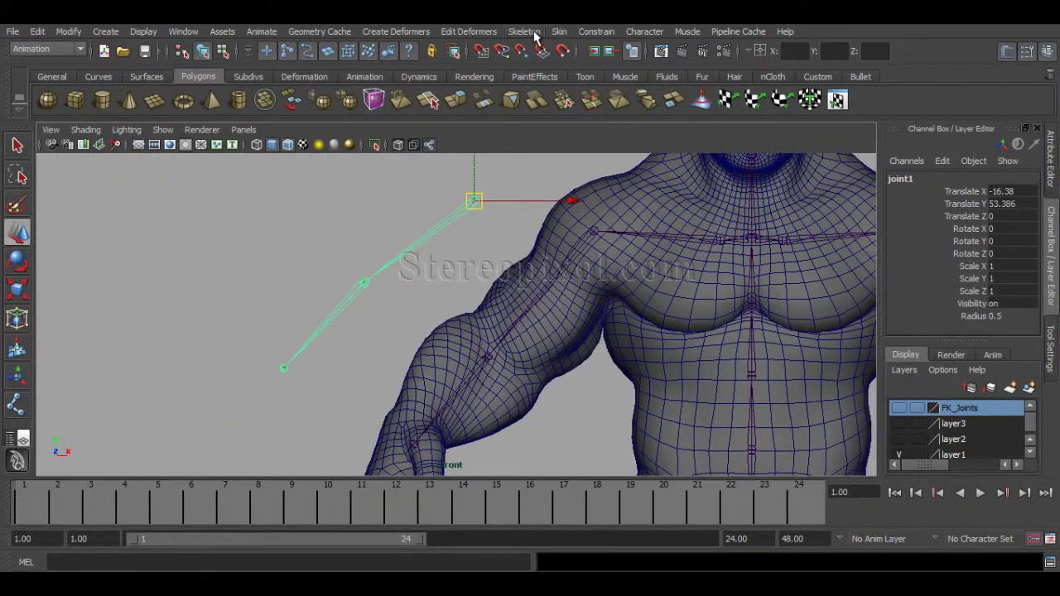
pyautogui.click(533, 33)
pyautogui.click(636, 68)
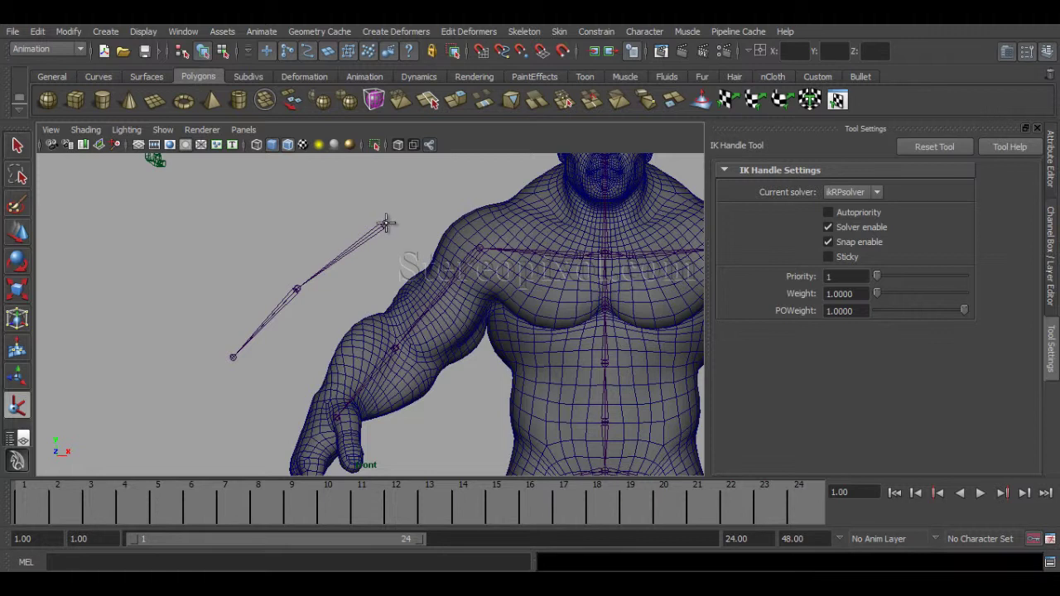
pyautogui.click(386, 224)
pyautogui.click(234, 356)
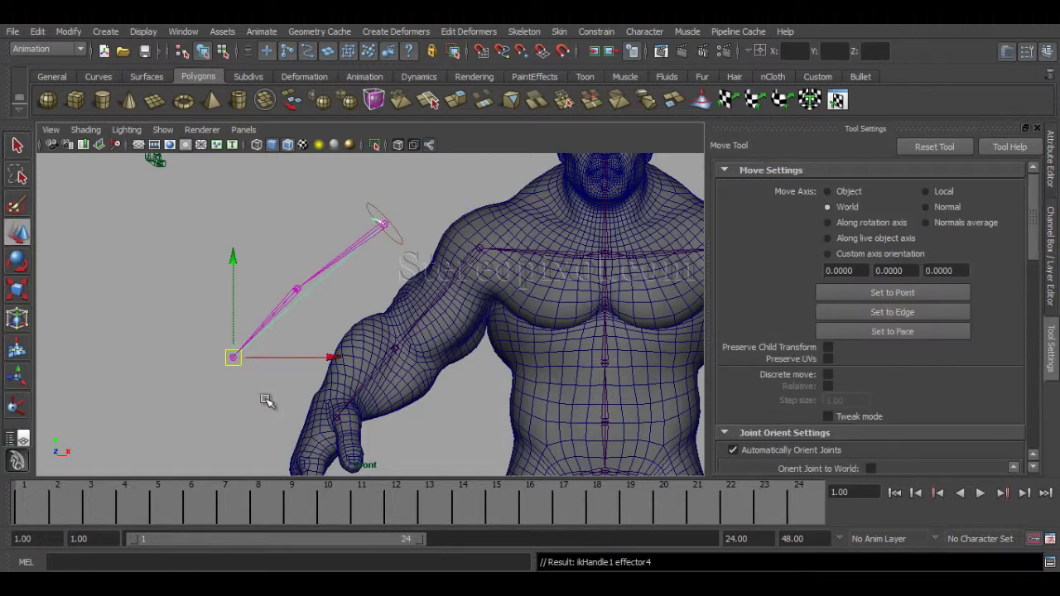
# Move the IK handle to test how the chain bends, and undo the moves
pyautogui.moveTo(233, 357)
pyautogui.mouseDown()
pyautogui.moveTo(298, 303)
pyautogui.moveTo(229, 356)
pyautogui.mouseUp()
pyautogui.press('space')
pyautogui.press('space')
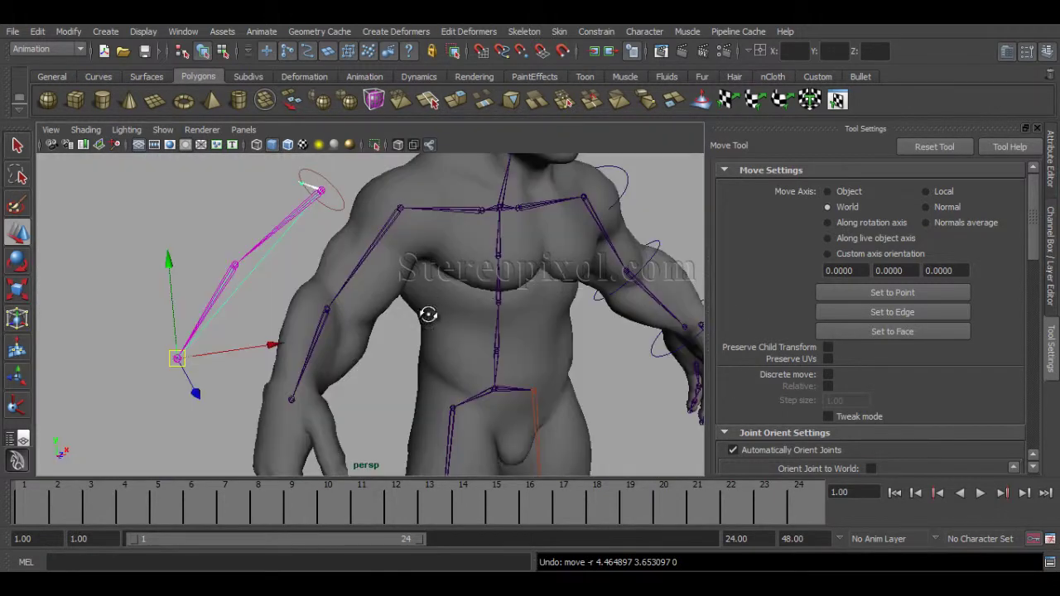
pyautogui.keyDown('alt'); pyautogui.moveTo(435, 320); pyautogui.dragTo(262, 293); pyautogui.keyUp('alt')
pyautogui.hotkey('ctrl', 'z')
pyautogui.keyDown('alt'); pyautogui.moveTo(224, 370); pyautogui.dragTo(269, 333); pyautogui.keyUp('alt')
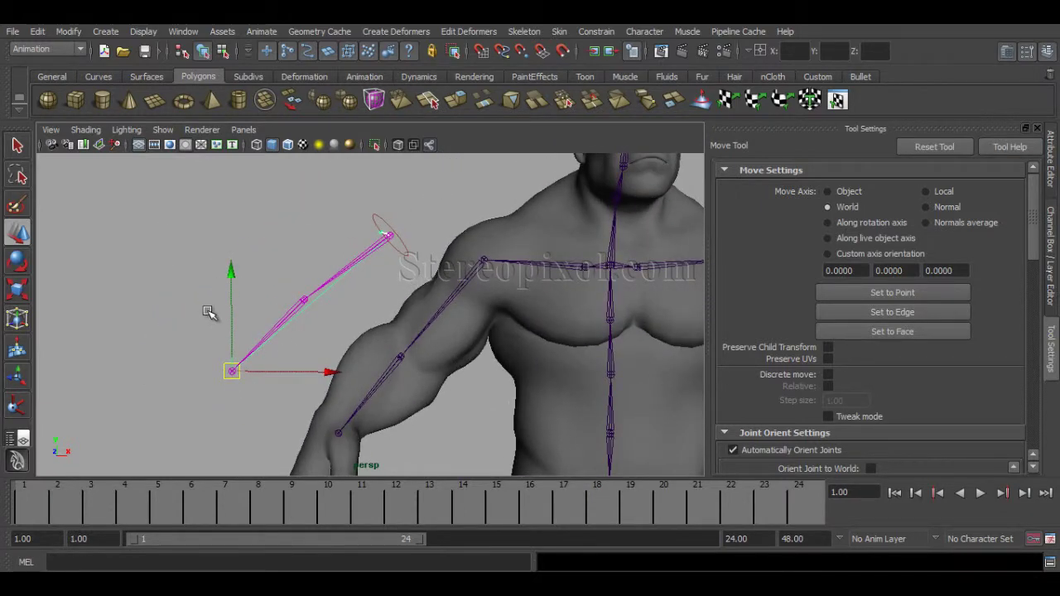
# Create a locator for controlling the test chain's elbow direction
pyautogui.press('space')
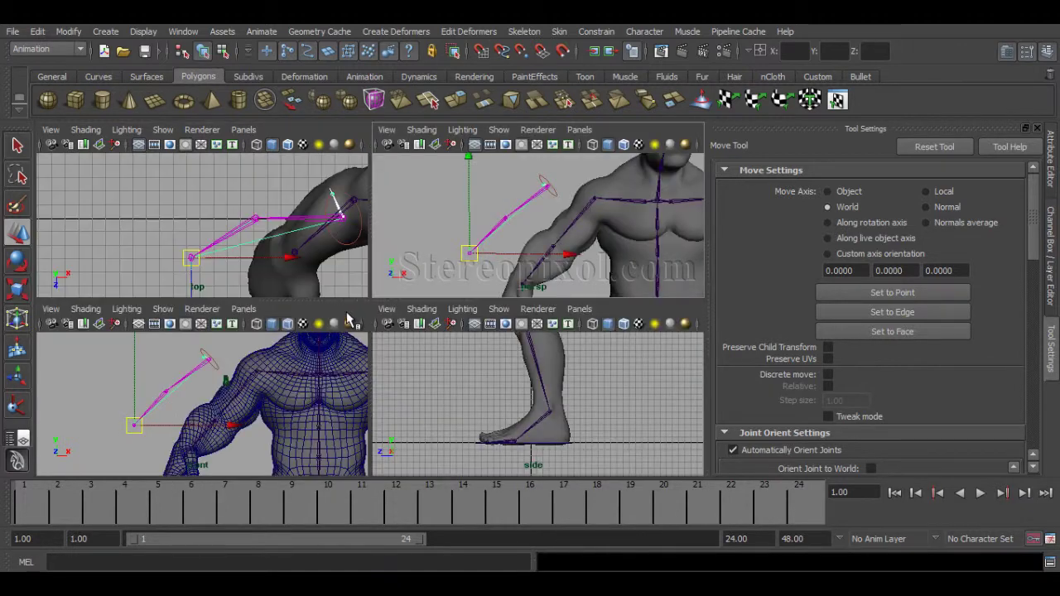
pyautogui.press('space')
pyautogui.keyDown('alt'); pyautogui.moveTo(351, 310); pyautogui.dragTo(381, 359, button='middle'); pyautogui.keyUp('alt')
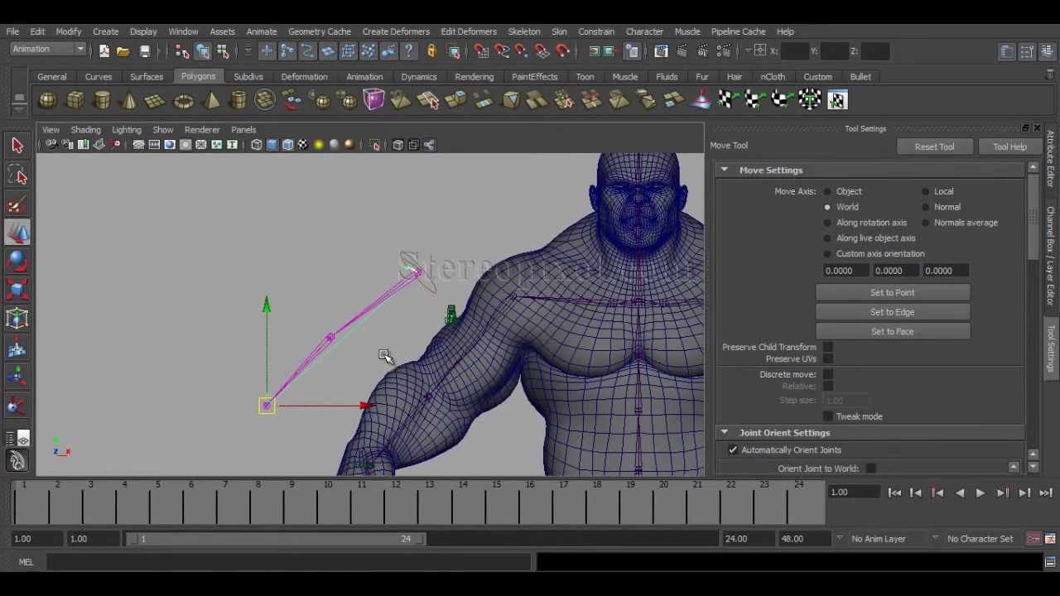
pyautogui.keyDown('alt'); pyautogui.moveTo(373, 364); pyautogui.dragTo(459, 378, button='right'); pyautogui.keyUp('alt')
pyautogui.keyDown('alt'); pyautogui.moveTo(458, 378); pyautogui.dragTo(458, 339, button='middle'); pyautogui.keyUp('alt')
pyautogui.keyDown('alt'); pyautogui.moveTo(390, 331); pyautogui.dragTo(405, 346, button='right'); pyautogui.keyUp('alt')
pyautogui.keyDown('alt'); pyautogui.moveTo(405, 346); pyautogui.dragTo(401, 363, button='middle'); pyautogui.keyUp('alt')
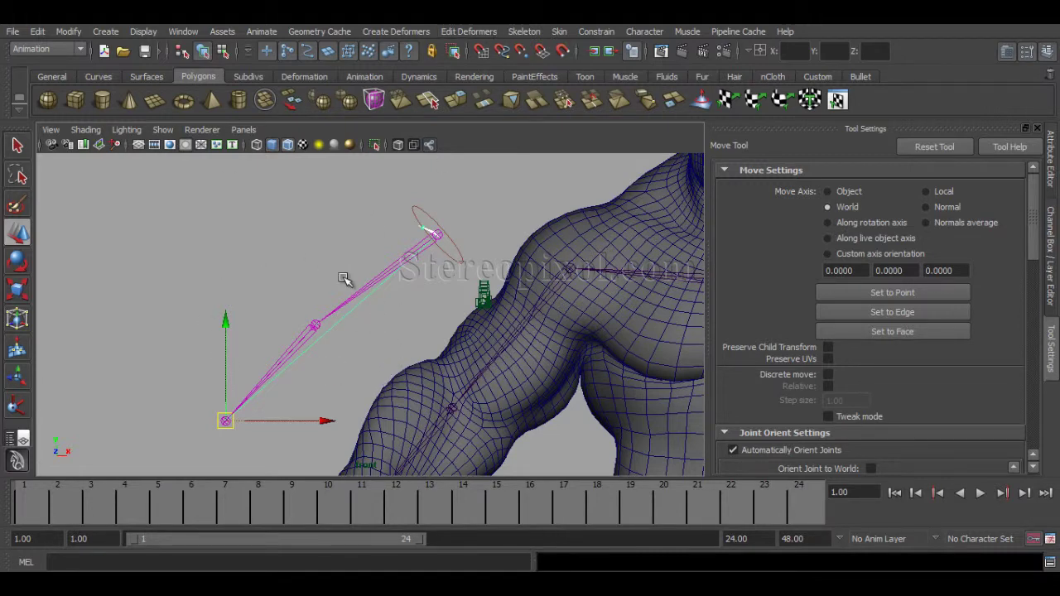
pyautogui.keyDown('alt'); pyautogui.moveTo(344, 279); pyautogui.dragTo(435, 255, button='middle'); pyautogui.keyUp('alt')
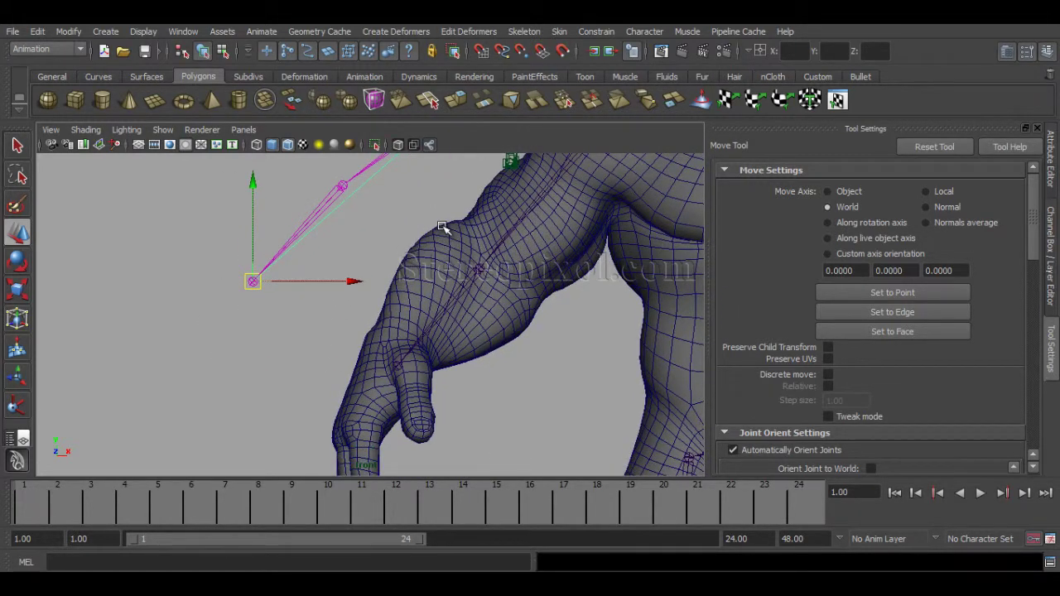
pyautogui.keyDown('alt'); pyautogui.moveTo(322, 280); pyautogui.dragTo(331, 335, button='middle'); pyautogui.keyUp('alt')
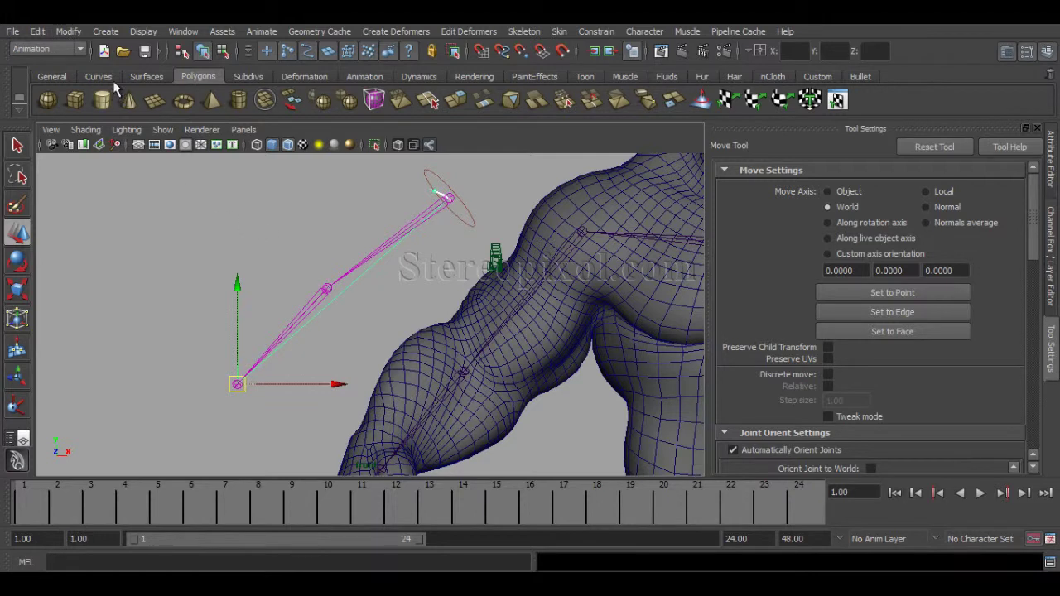
pyautogui.click(106, 32)
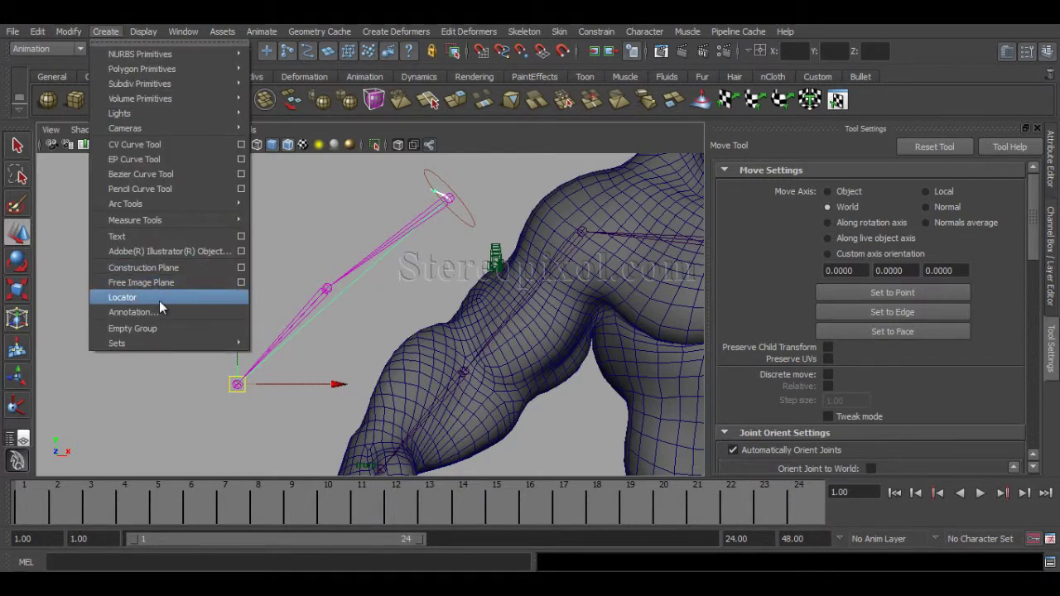
pyautogui.click(159, 297)
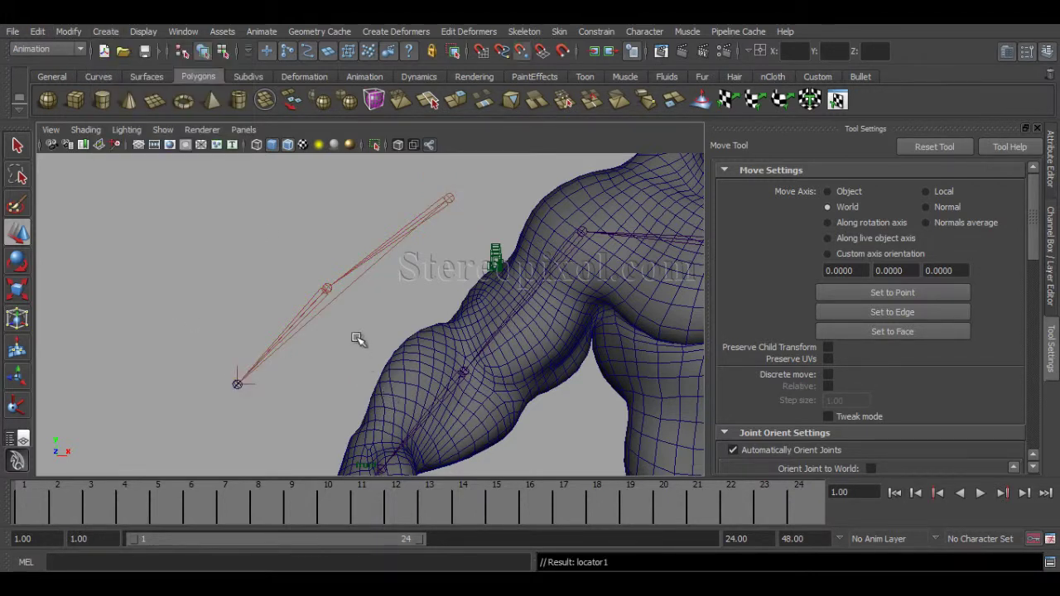
# Snap the locator to the test chain's middle joint and enlarge it
pyautogui.click(326, 287)
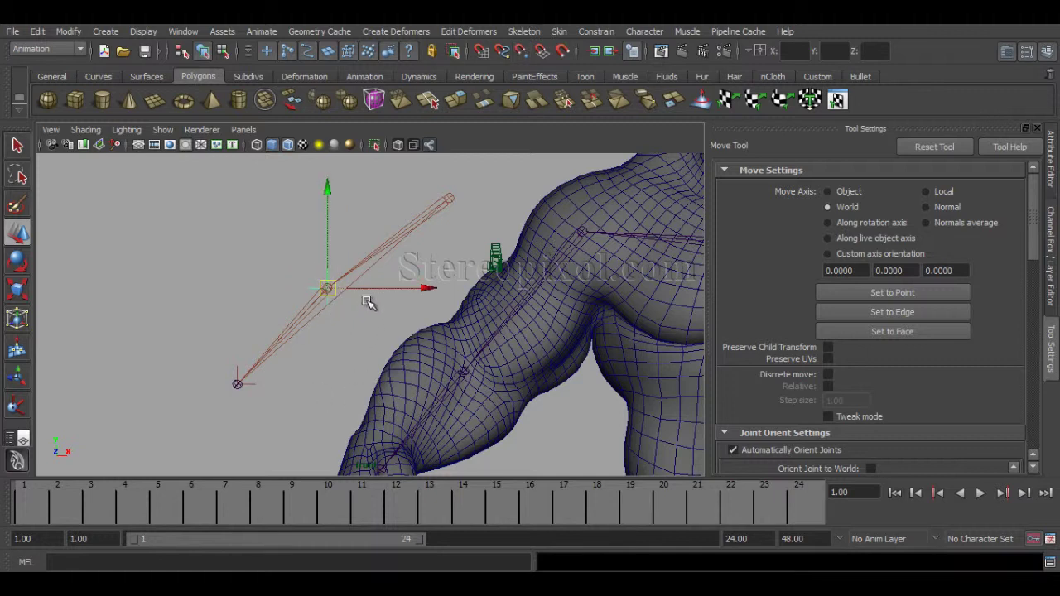
pyautogui.press('r')
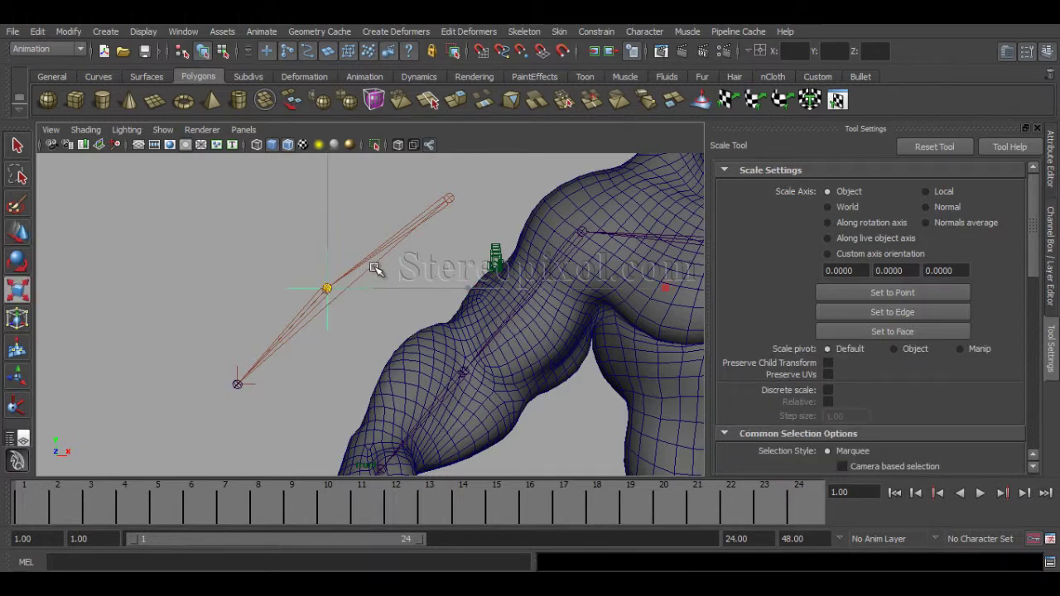
pyautogui.press('w')
# Apply a pole vector constraint with weight 1.0000 from the locator to the chain's IK handle
pyautogui.press('space')
pyautogui.press('space')
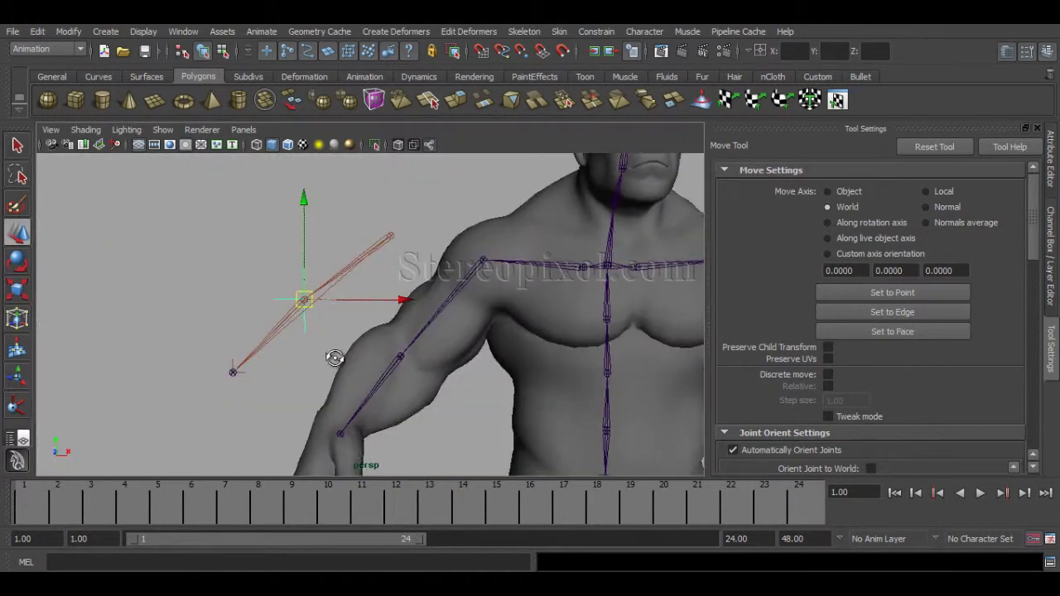
pyautogui.keyDown('alt'); pyautogui.moveTo(350, 359); pyautogui.dragTo(378, 335); pyautogui.keyUp('alt')
pyautogui.keyDown('alt'); pyautogui.moveTo(324, 398); pyautogui.dragTo(278, 378); pyautogui.keyUp('alt')
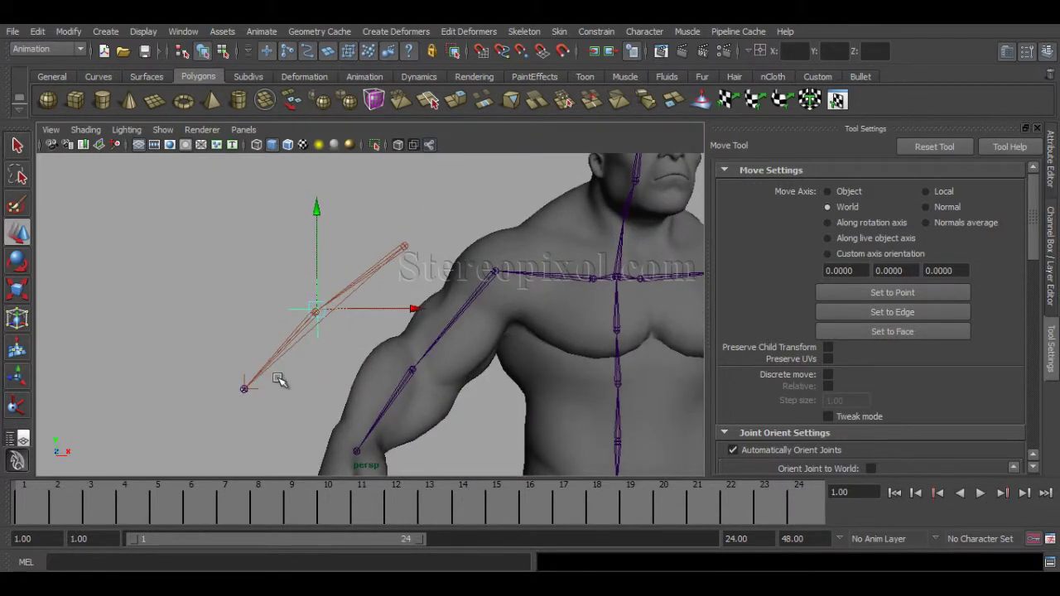
pyautogui.press('space')
pyautogui.press('space')
pyautogui.scroll(3, 397, 354)
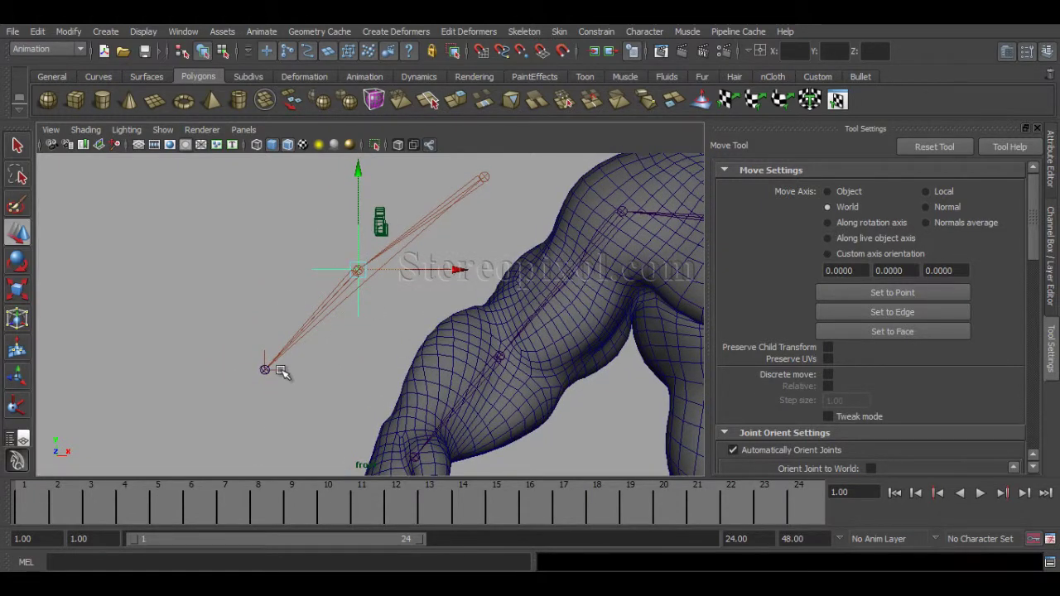
pyautogui.click(275, 368)
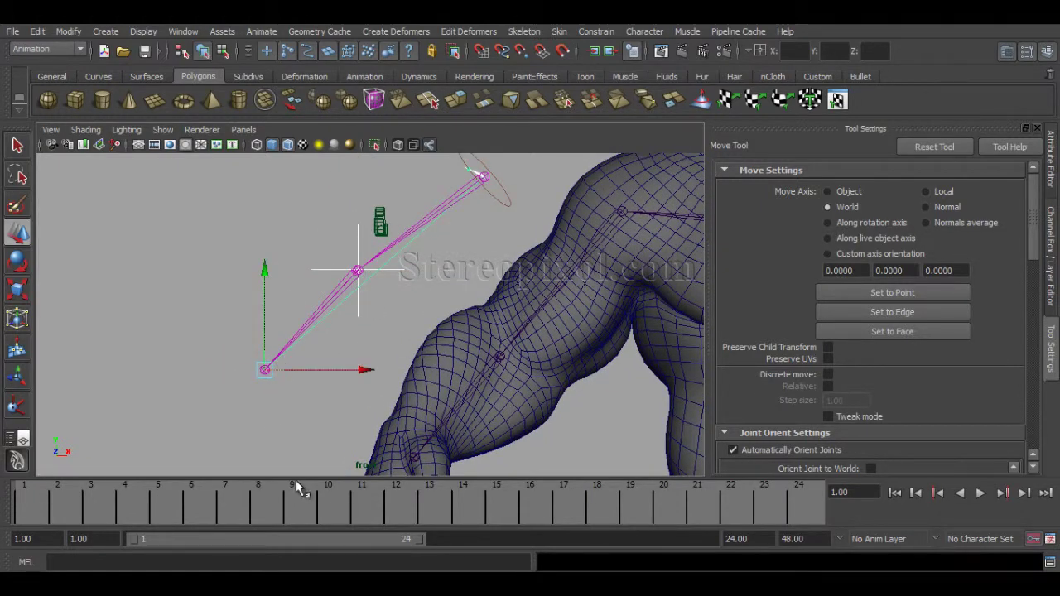
pyautogui.click(597, 32)
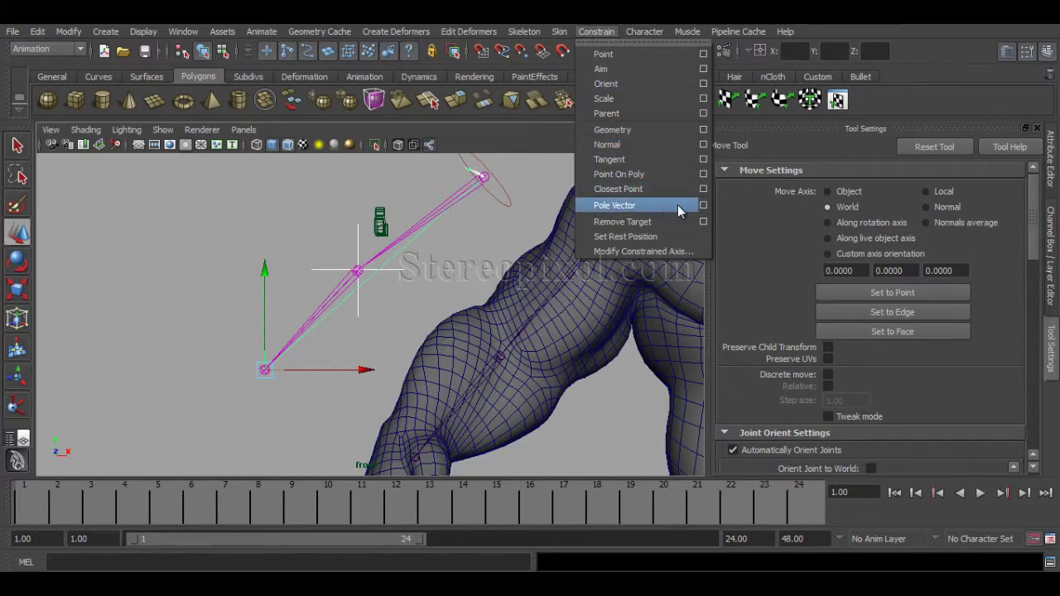
pyautogui.click(704, 206)
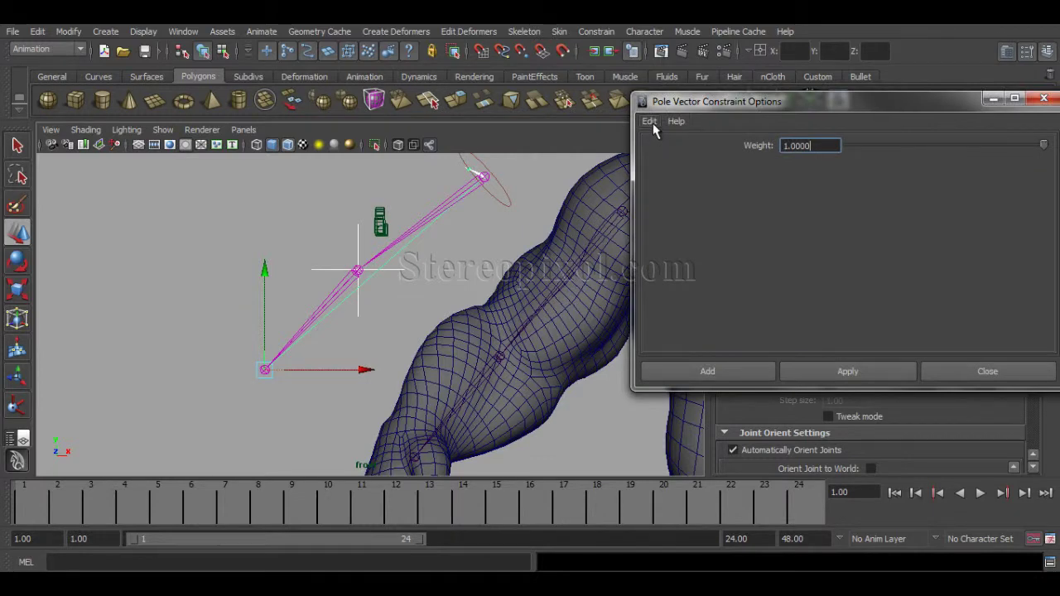
pyautogui.click(703, 372)
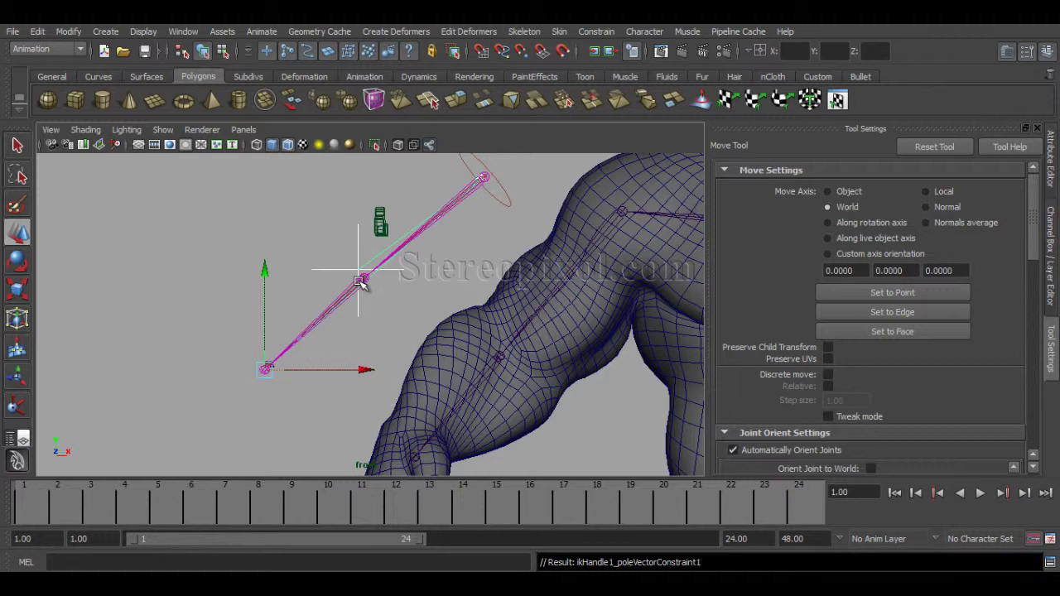
# Examine the constrained test chain and its pole vector locator from several angles in the perspective view
pyautogui.click(69, 32)
pyautogui.click(70, 30)
pyautogui.press('space')
pyautogui.press('space')
pyautogui.keyDown('alt'); pyautogui.moveTo(359, 367); pyautogui.dragTo(319, 342); pyautogui.keyUp('alt')
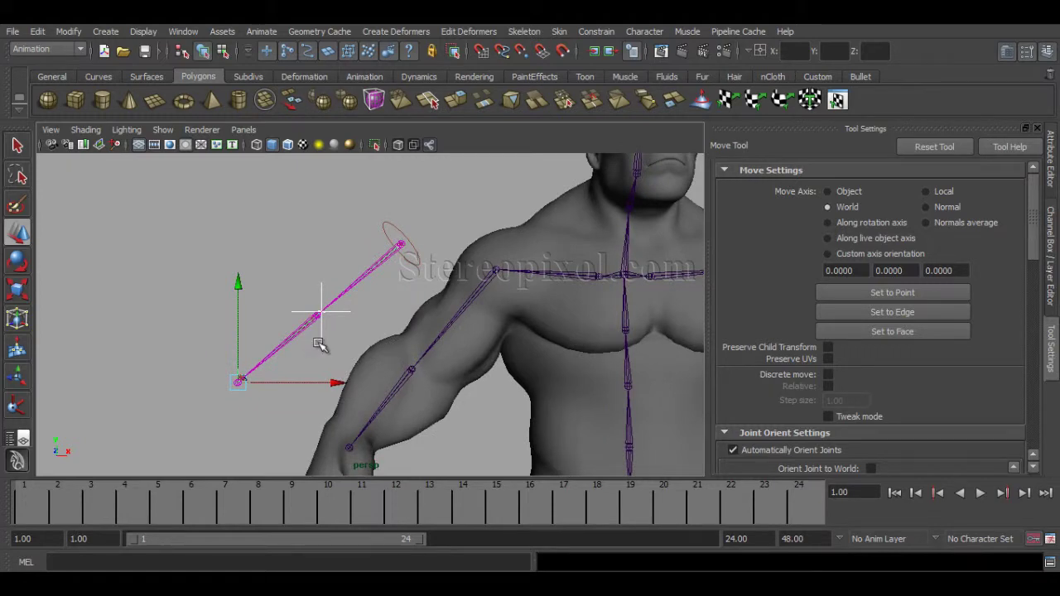
pyautogui.keyDown('alt'); pyautogui.moveTo(319, 346); pyautogui.dragTo(315, 369); pyautogui.keyUp('alt')
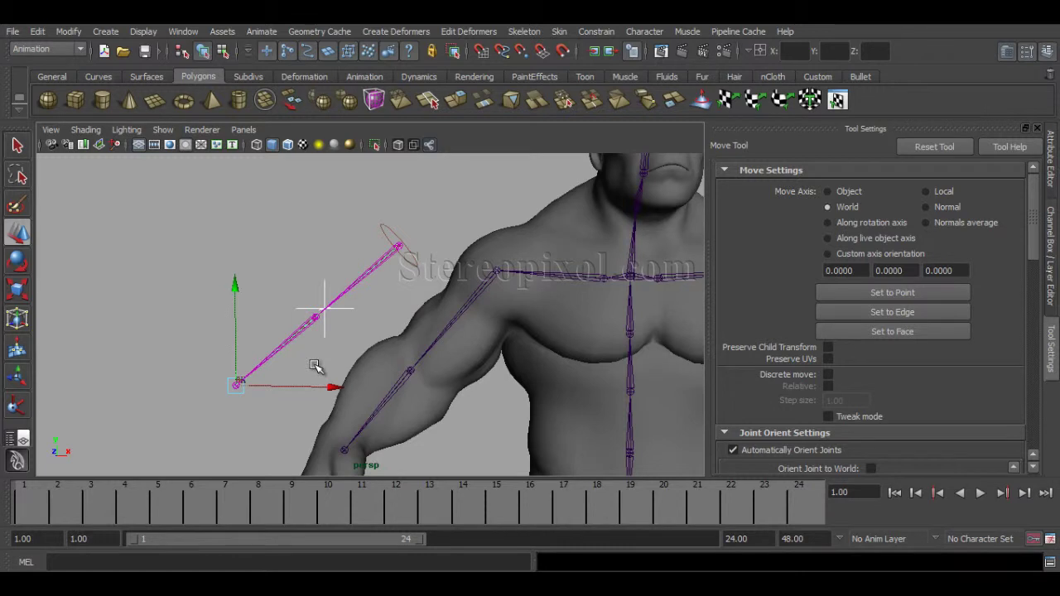
pyautogui.keyDown('alt'); pyautogui.moveTo(316, 366); pyautogui.dragTo(353, 341); pyautogui.keyUp('alt')
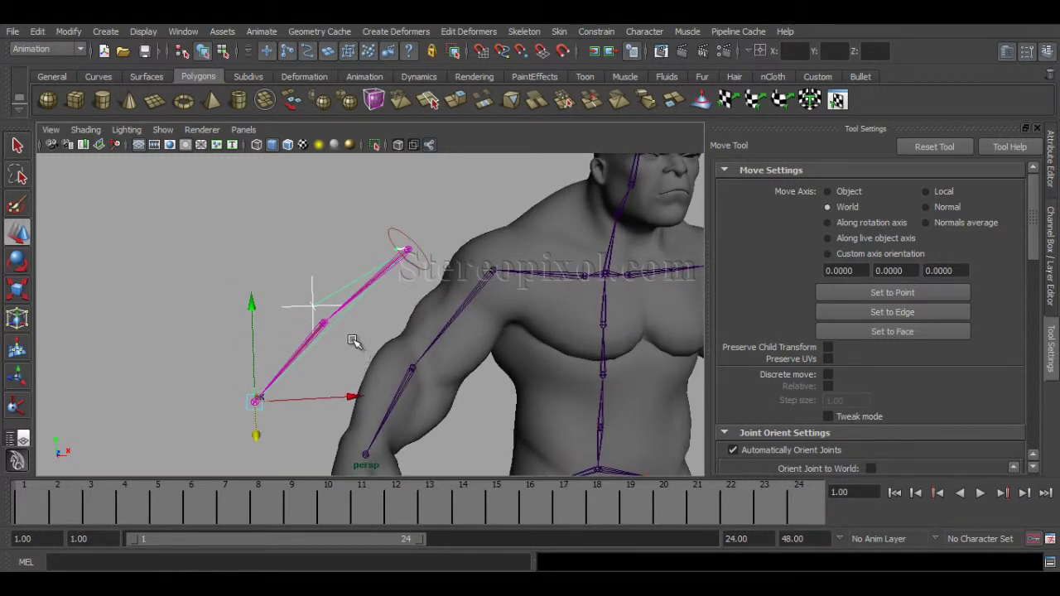
# Delete the three-joint test chain together with its IK handle and locator
pyautogui.click(298, 298)
pyautogui.moveTo(303, 303)
pyautogui.keyDown('alt'); pyautogui.mouseDown()
pyautogui.moveTo(314, 303)
pyautogui.moveTo(261, 310)
pyautogui.moveTo(305, 321)
pyautogui.mouseUp(); pyautogui.keyUp('alt')
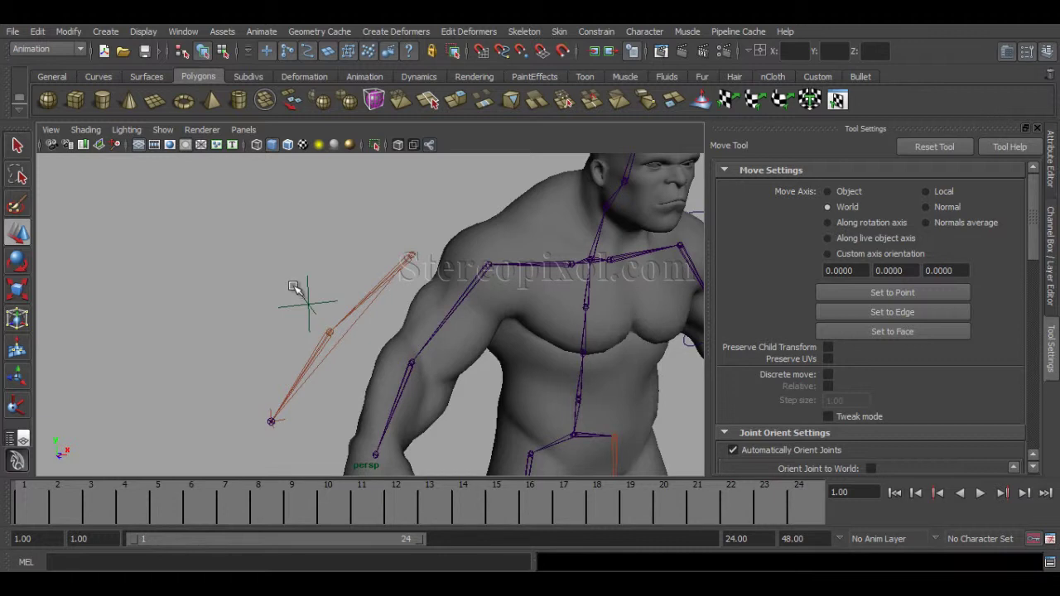
pyautogui.keyDown('alt'); pyautogui.moveTo(307, 296); pyautogui.dragTo(392, 320); pyautogui.keyUp('alt')
pyautogui.click(338, 327)
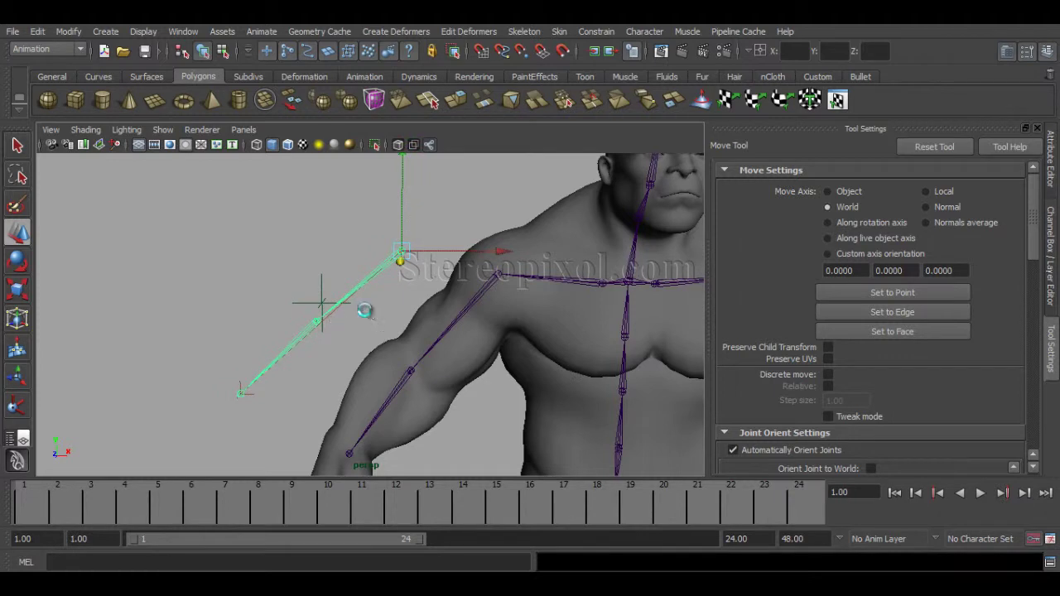
pyautogui.press('Delete')
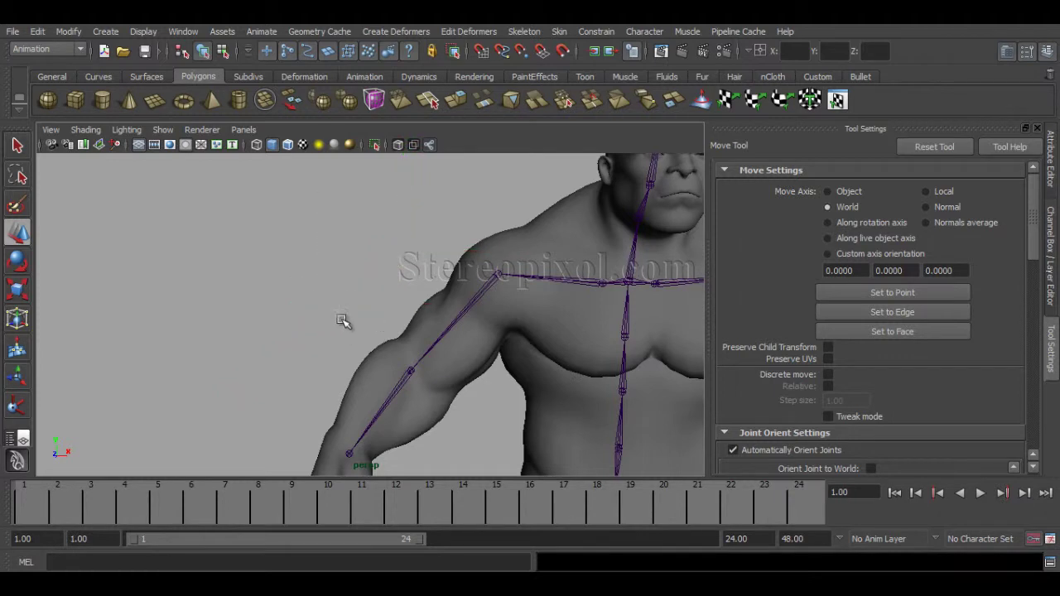
# Select the character's right shoulder joint in the front view and freeze its transformations
pyautogui.press('space')
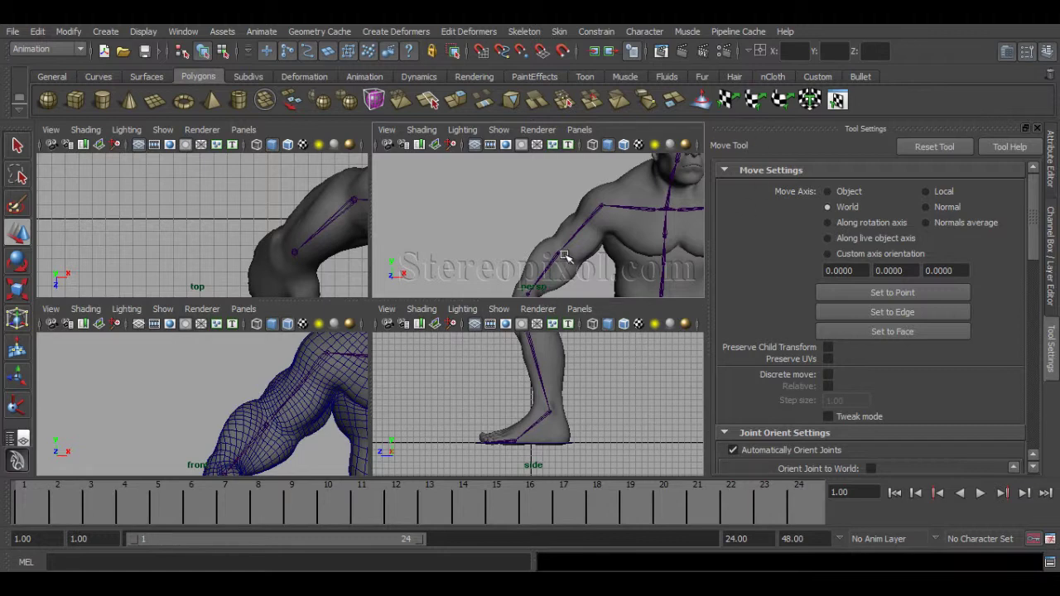
pyautogui.press('space')
pyautogui.press('space')
pyautogui.press('space')
pyautogui.keyDown('alt'); pyautogui.moveTo(341, 343); pyautogui.dragTo(207, 297, button='middle'); pyautogui.keyUp('alt')
pyautogui.scroll(-1, 405, 351)
pyautogui.keyDown('alt'); pyautogui.moveTo(405, 350); pyautogui.dragTo(386, 379, button='middle'); pyautogui.keyUp('alt')
pyautogui.scroll(-1, 388, 378)
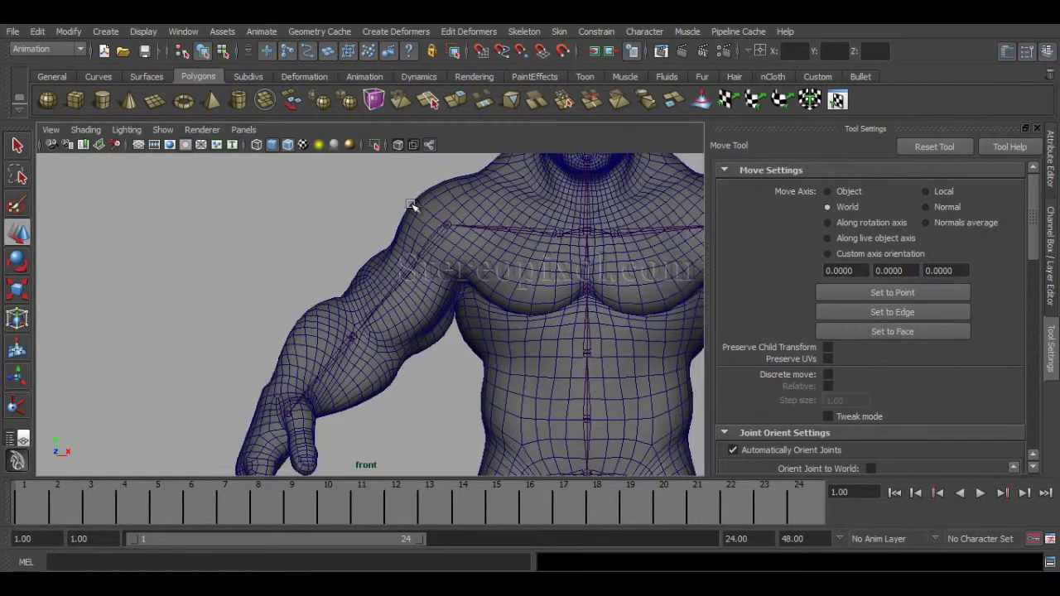
pyautogui.click(438, 231)
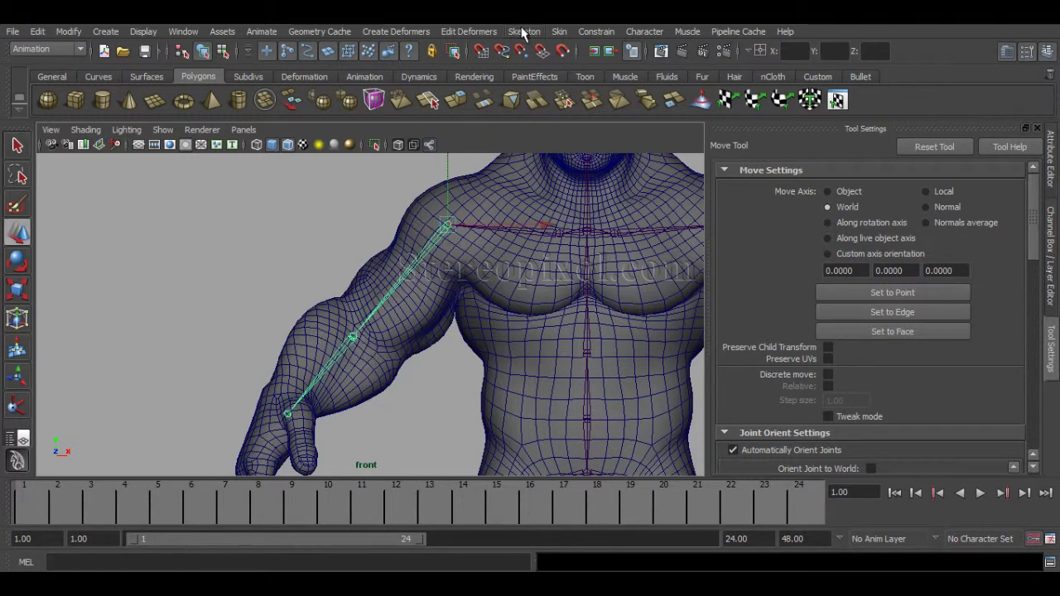
pyautogui.click(73, 32)
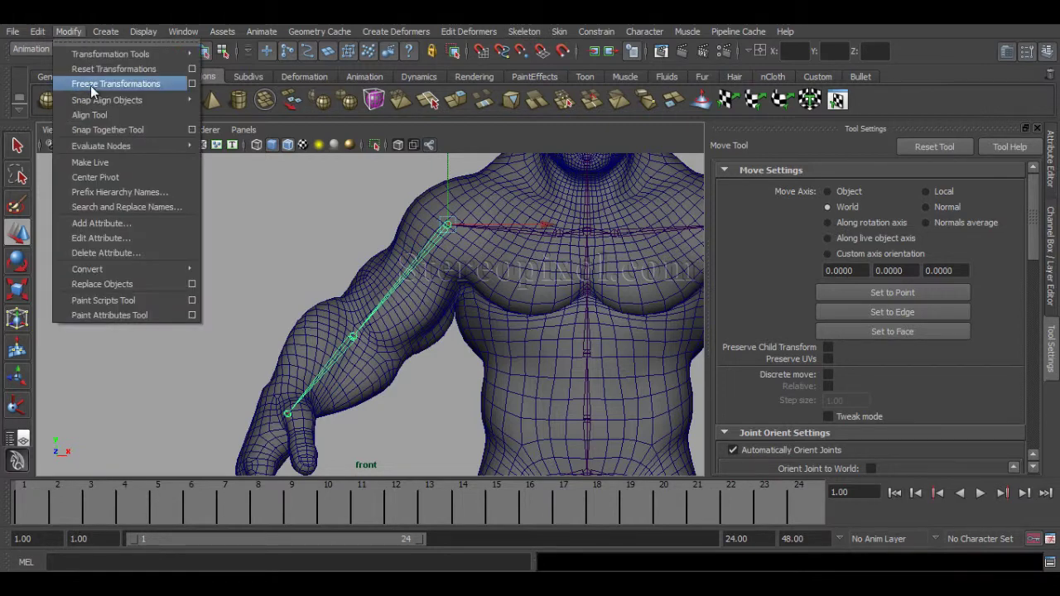
pyautogui.click(90, 85)
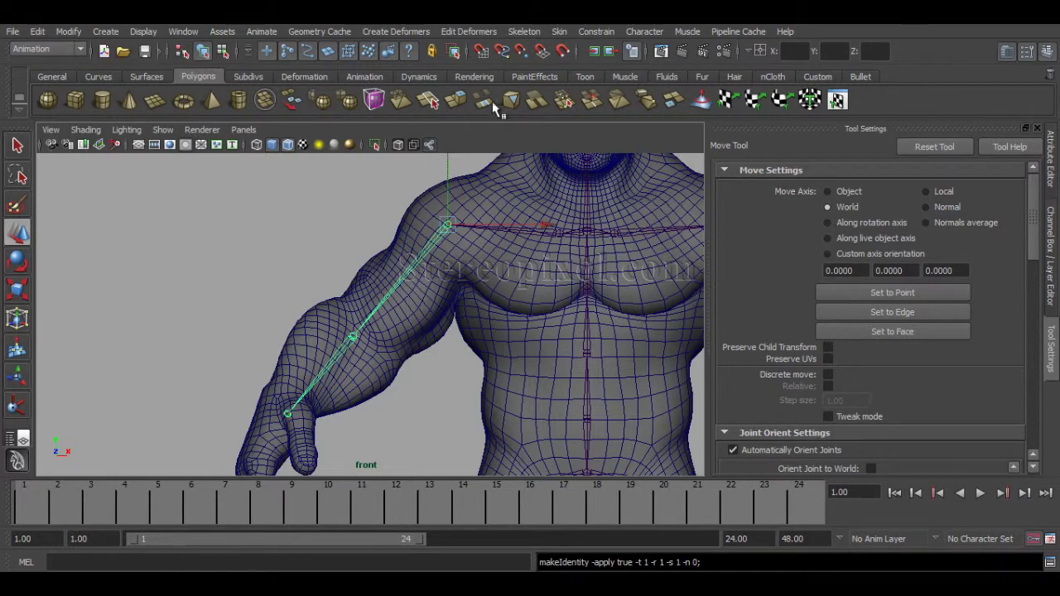
# Create an IK handle with the ikRPsolver from the right shoulder joint to the wrist joint
pyautogui.click(521, 33)
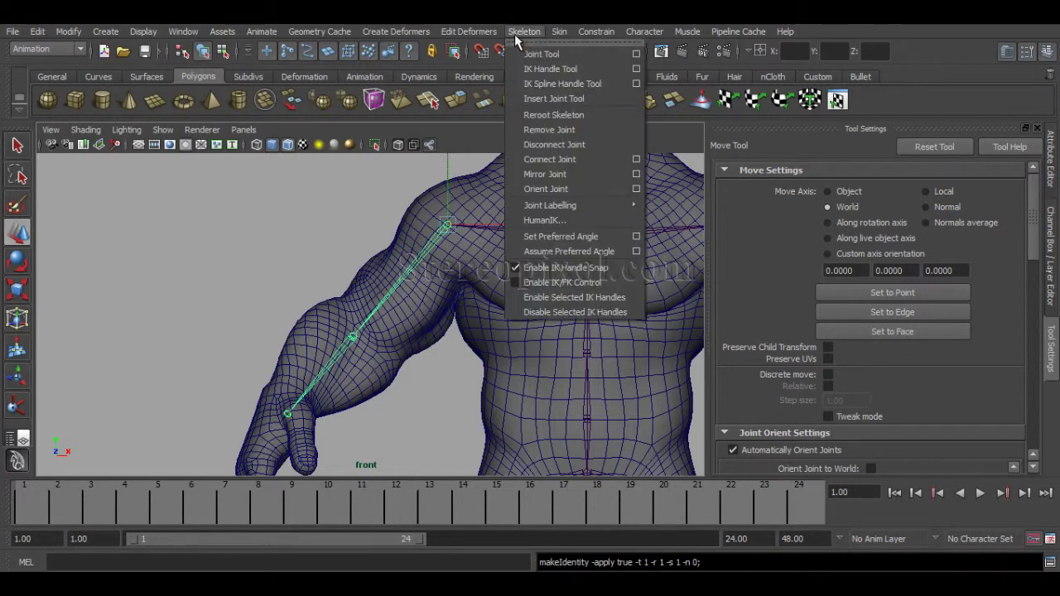
pyautogui.click(635, 69)
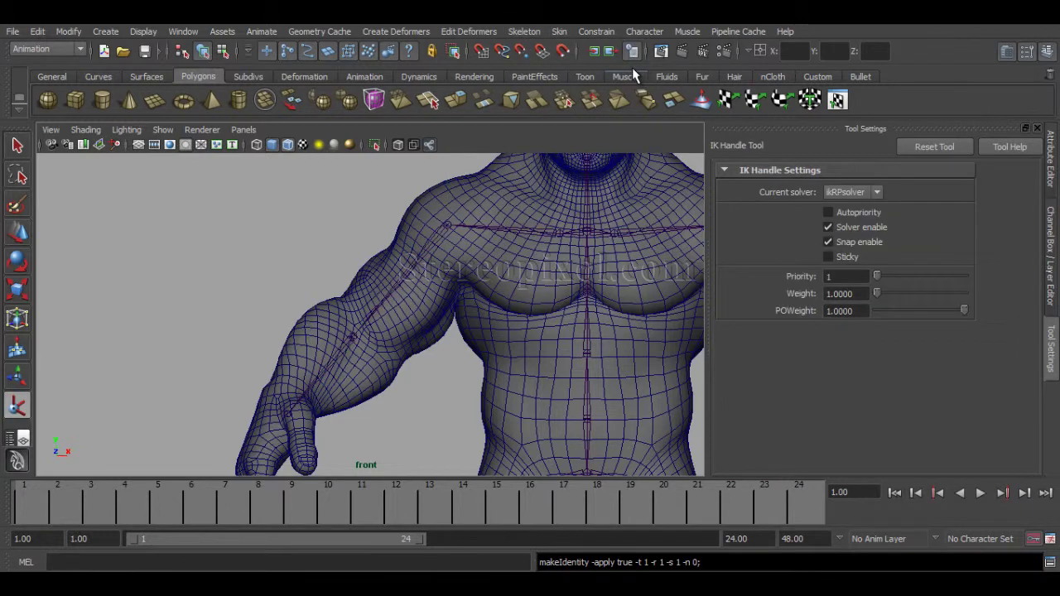
pyautogui.click(446, 224)
pyautogui.click(287, 414)
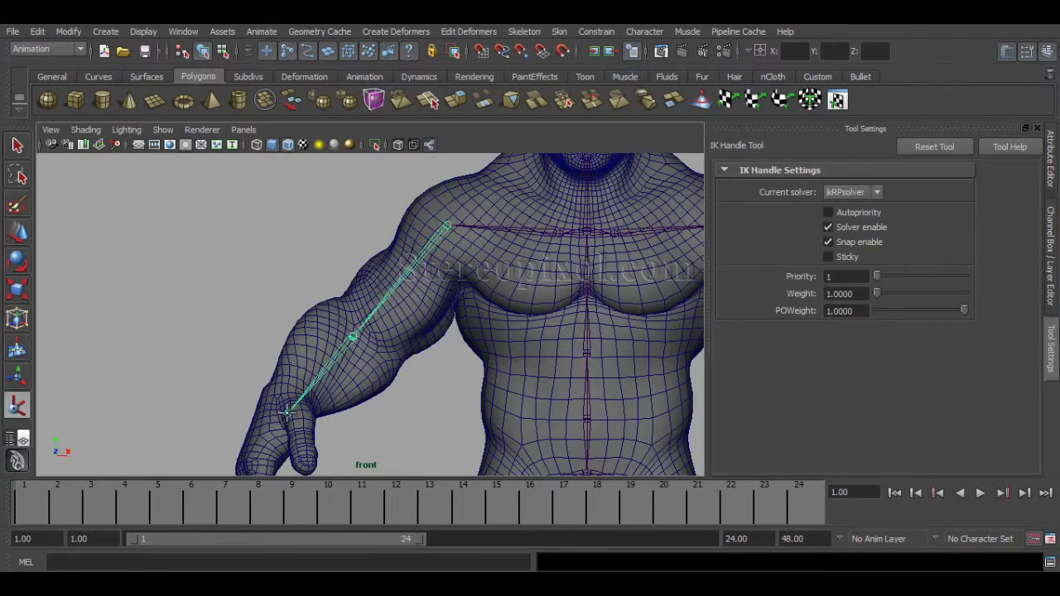
# Move the right arm's IK handle to test how the elbow bends, and undo the move
pyautogui.press('w')
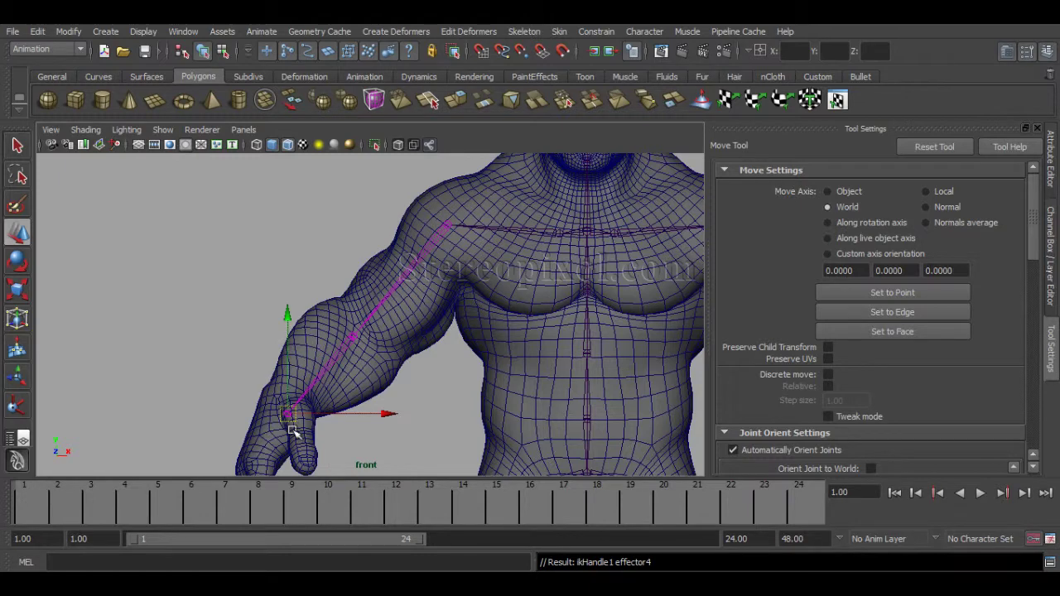
pyautogui.moveTo(289, 415); pyautogui.dragTo(343, 364)
pyautogui.hotkey('ctrl', 'z')
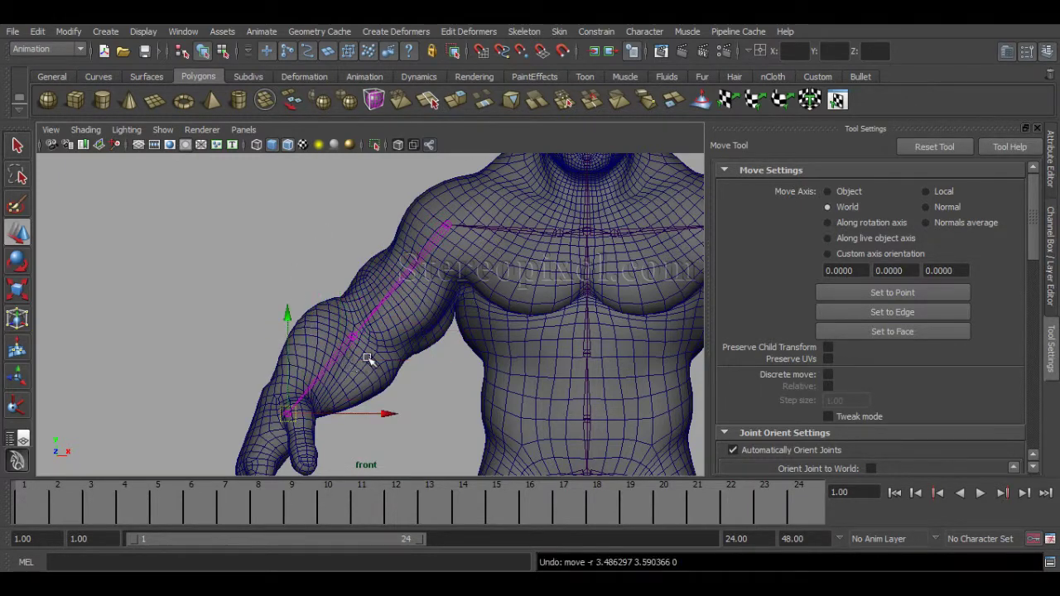
# Create a locator for controlling the right elbow's direction
pyautogui.keyDown('alt'); pyautogui.moveTo(412, 406); pyautogui.dragTo(413, 380, button='middle'); pyautogui.keyUp('alt')
pyautogui.press('space')
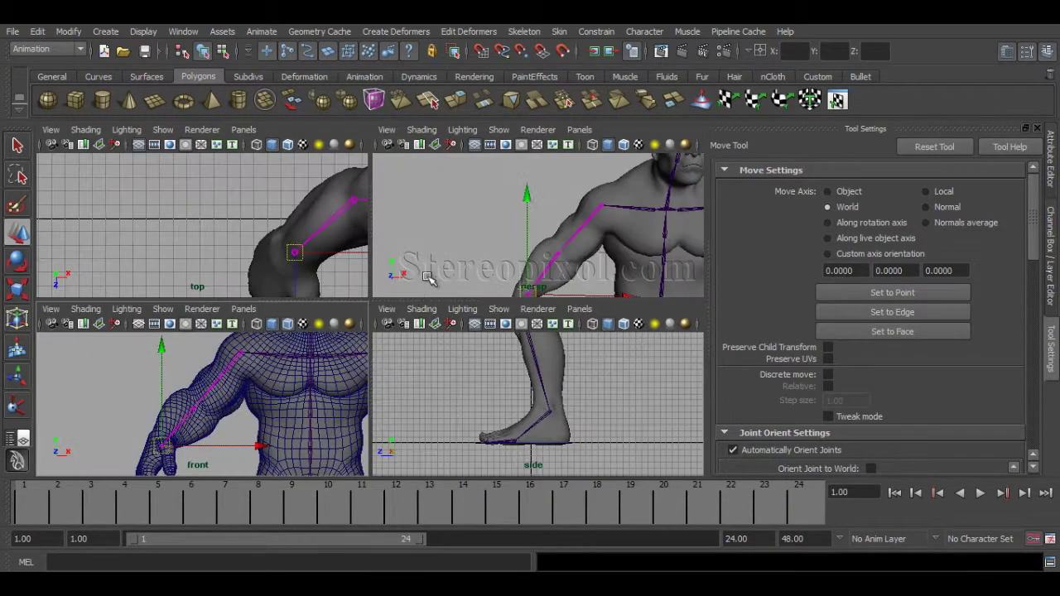
pyautogui.press('space')
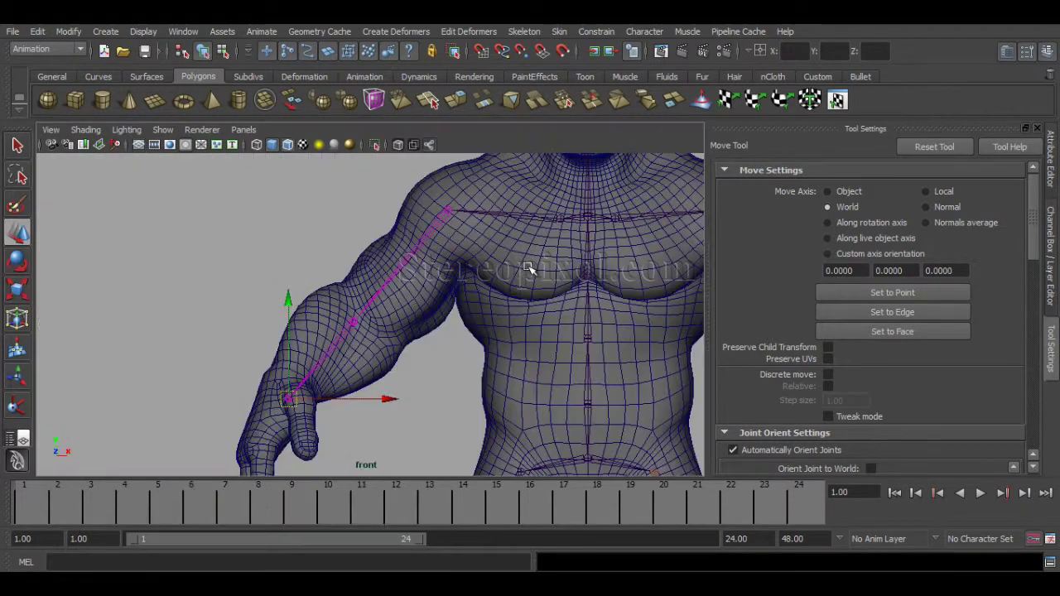
pyautogui.click(106, 32)
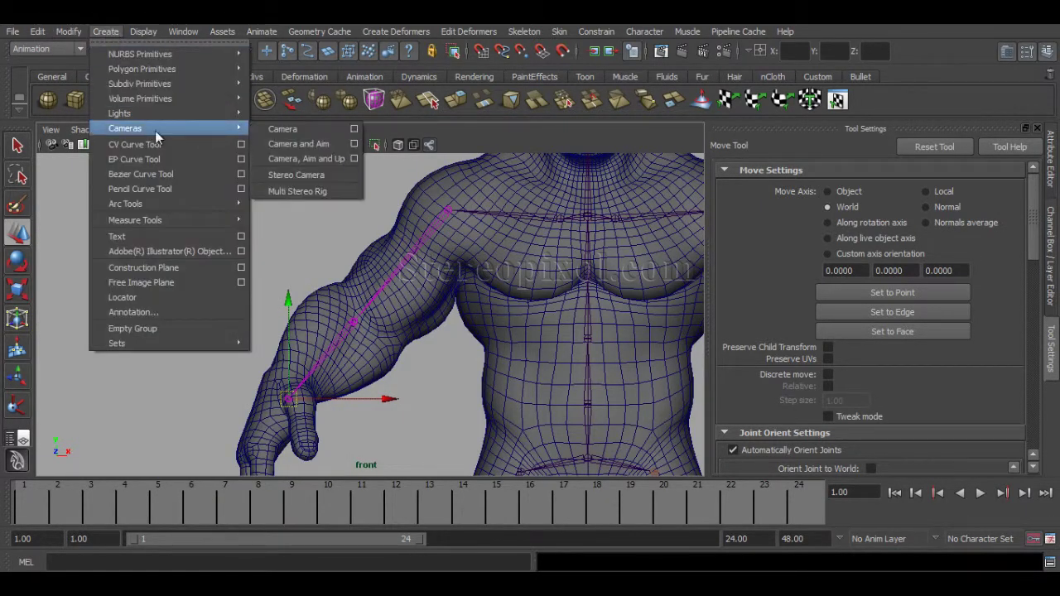
pyautogui.click(159, 297)
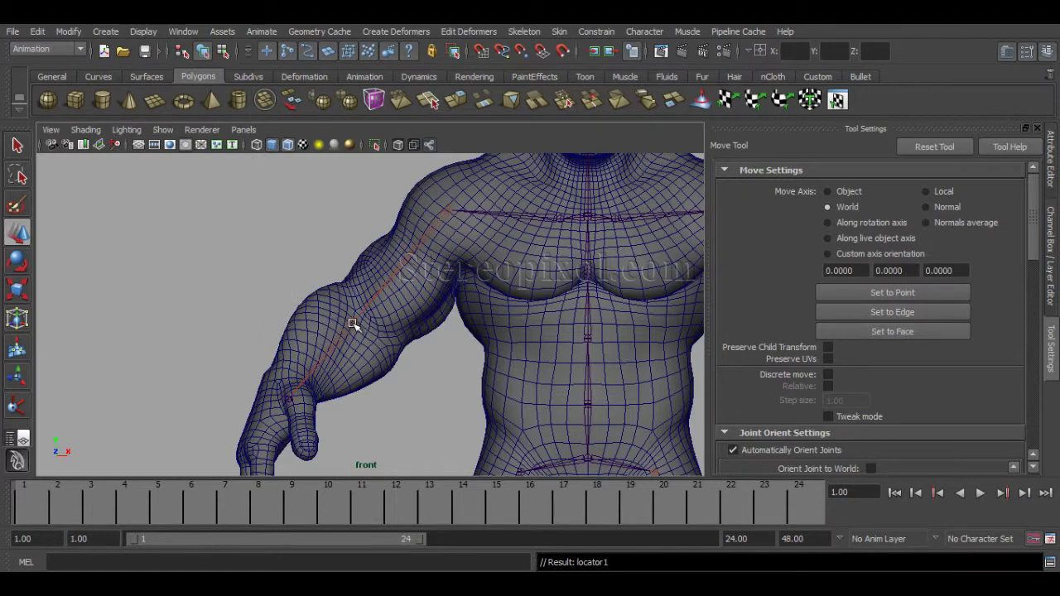
# Snap the locator to the right elbow joint in the front view
pyautogui.keyDown('alt'); pyautogui.moveTo(196, 331); pyautogui.dragTo(568, 369, button='right'); pyautogui.keyUp('alt')
pyautogui.keyDown('alt'); pyautogui.moveTo(208, 360); pyautogui.dragTo(307, 314, button='middle'); pyautogui.keyUp('alt')
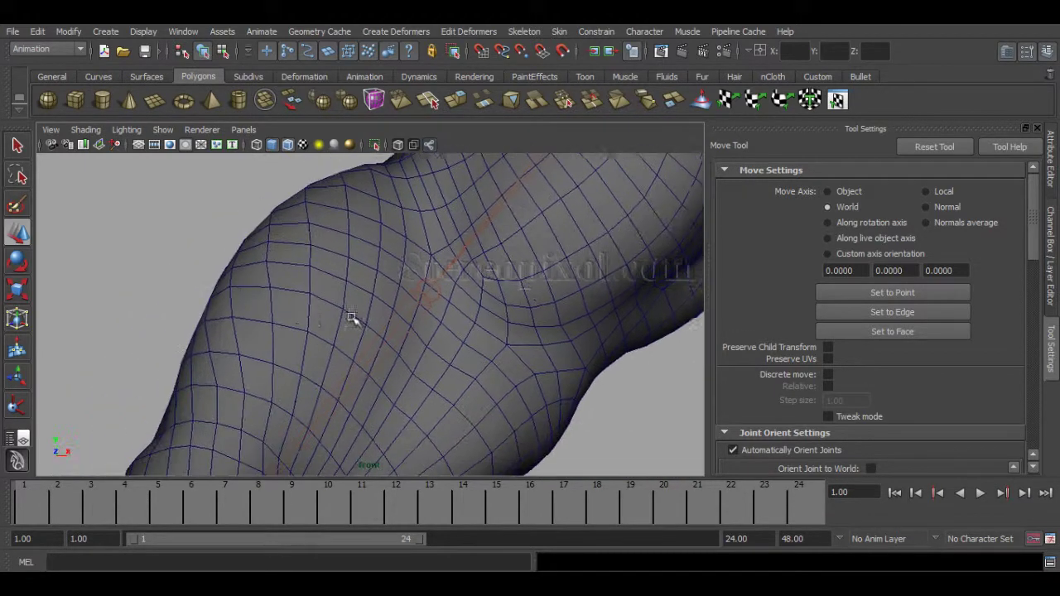
pyautogui.keyDown('alt'); pyautogui.moveTo(307, 314); pyautogui.dragTo(532, 354, button='right'); pyautogui.keyUp('alt')
pyautogui.press('v')
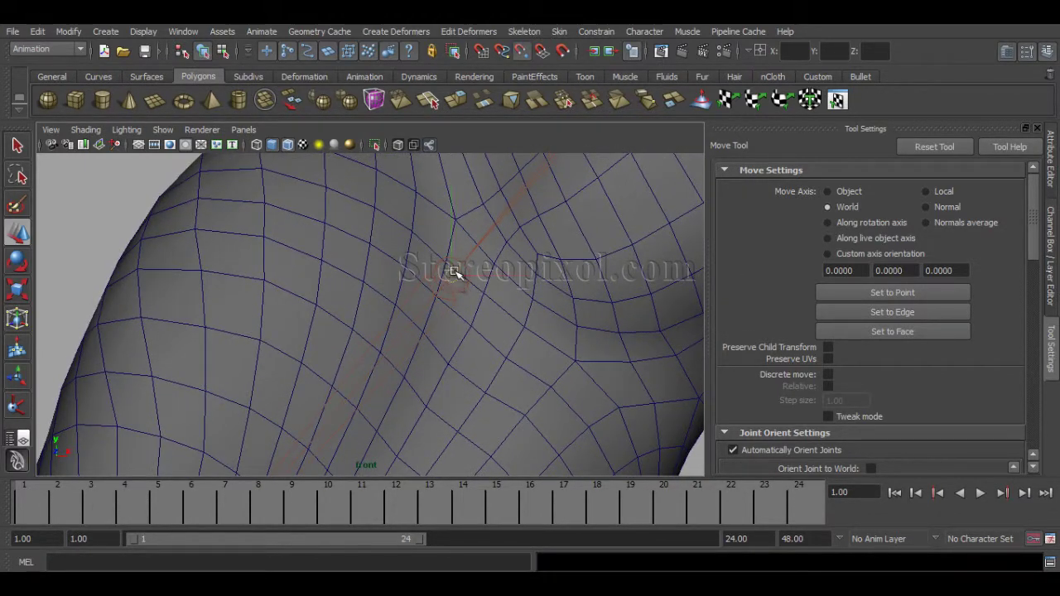
pyautogui.press('space')
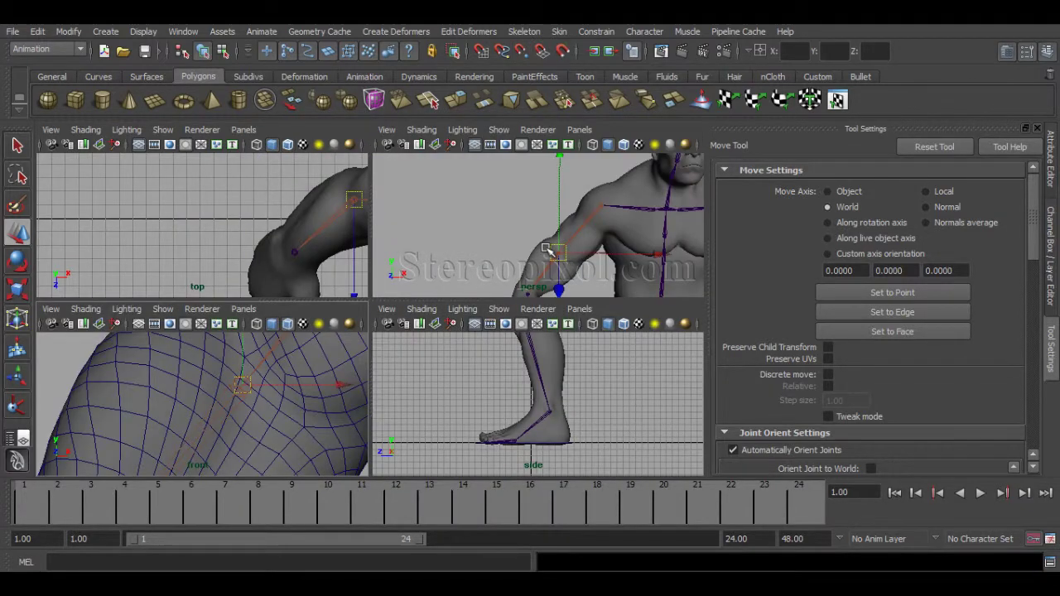
pyautogui.press('space')
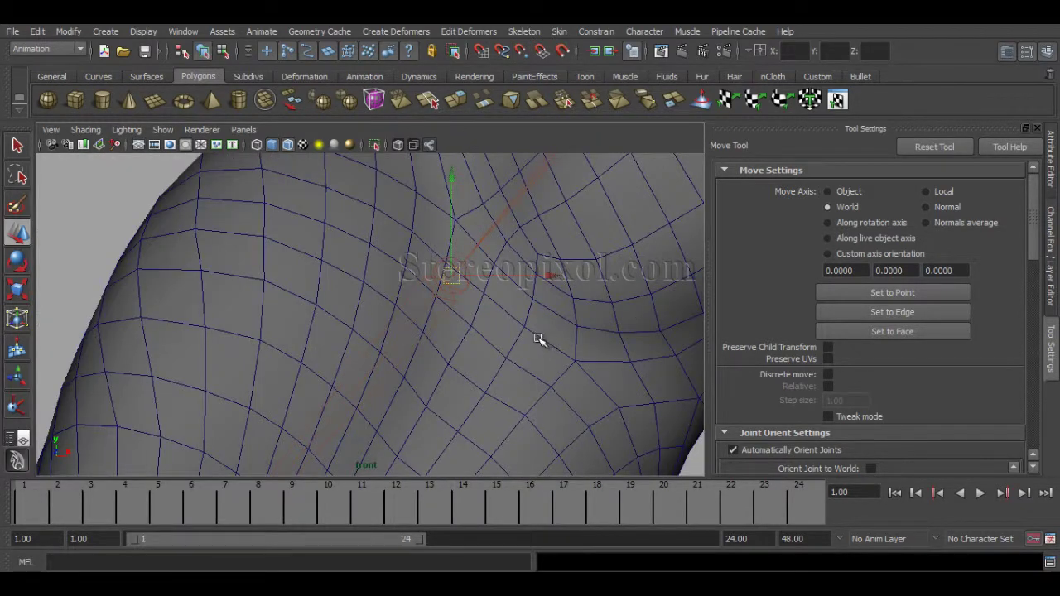
# Show the front view in wireframe and enlarge the elbow locator
pyautogui.moveTo(535, 342)
pyautogui.keyDown('alt'); pyautogui.mouseDown(button='right')
pyautogui.moveTo(216, 348)
pyautogui.moveTo(401, 302)
pyautogui.mouseUp(button='right'); pyautogui.keyUp('alt')
pyautogui.press('4')
pyautogui.press('r')
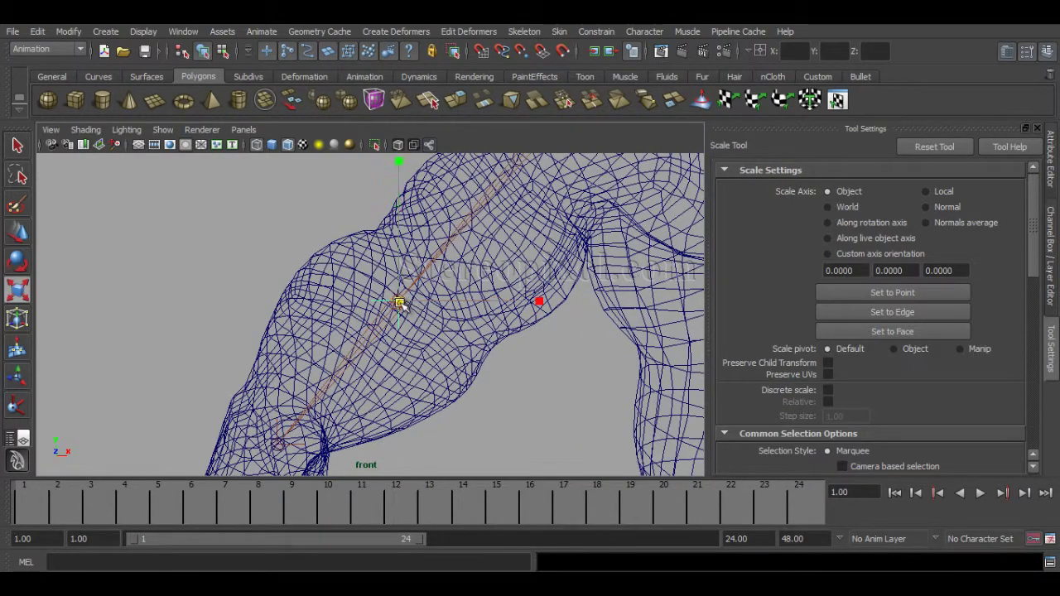
pyautogui.press('w')
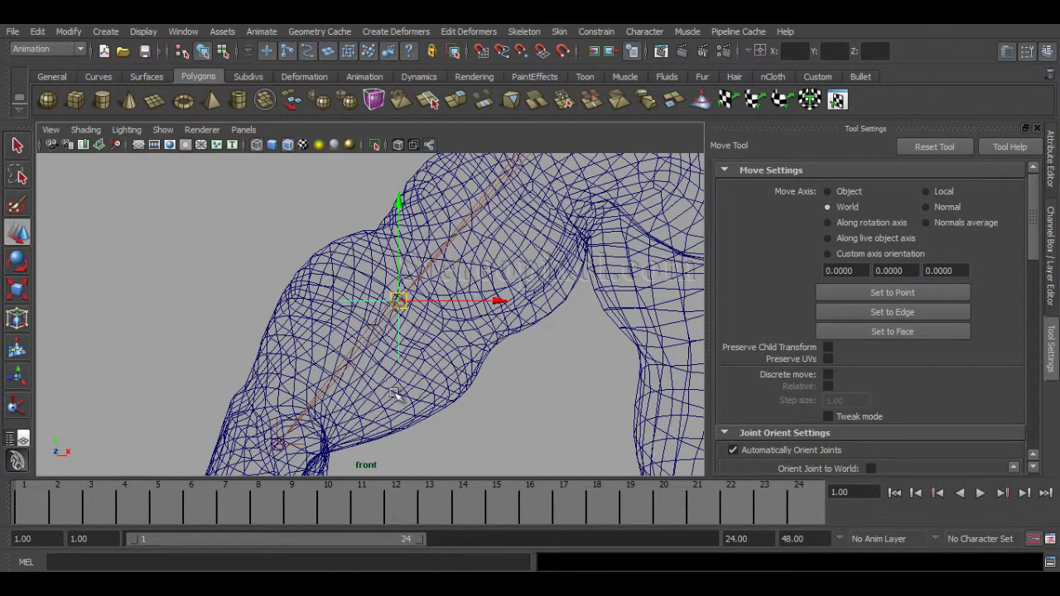
# Move the locator straight back along the Z axis so it sits behind the right elbow
pyautogui.press('space')
pyautogui.press('space')
pyautogui.press('space')
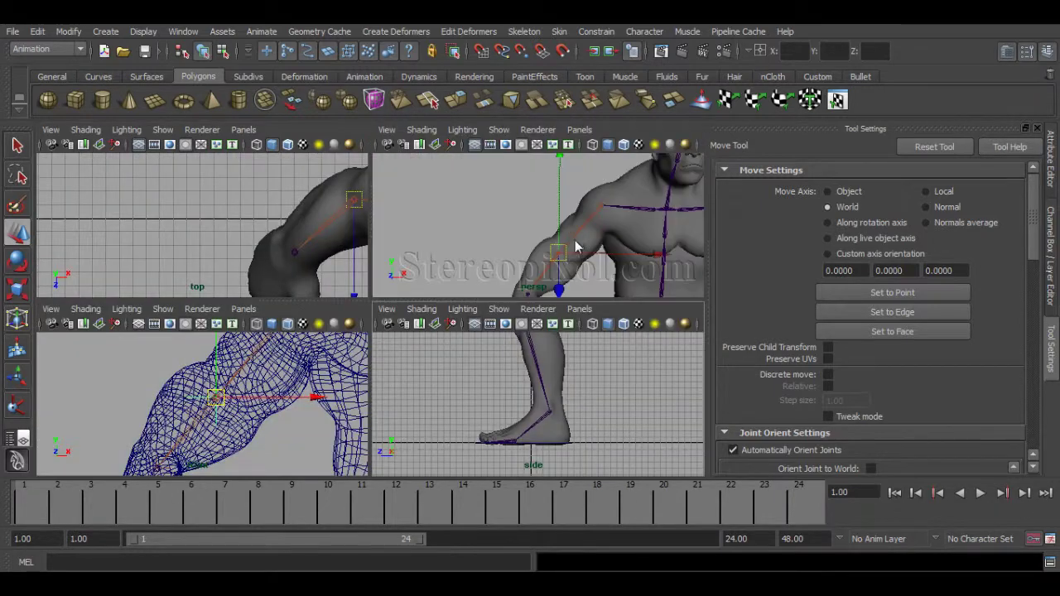
pyautogui.press('space')
pyautogui.keyDown('alt'); pyautogui.moveTo(365, 338); pyautogui.dragTo(418, 376); pyautogui.keyUp('alt')
pyautogui.keyDown('alt'); pyautogui.moveTo(419, 376); pyautogui.dragTo(483, 374, button='right'); pyautogui.keyUp('alt')
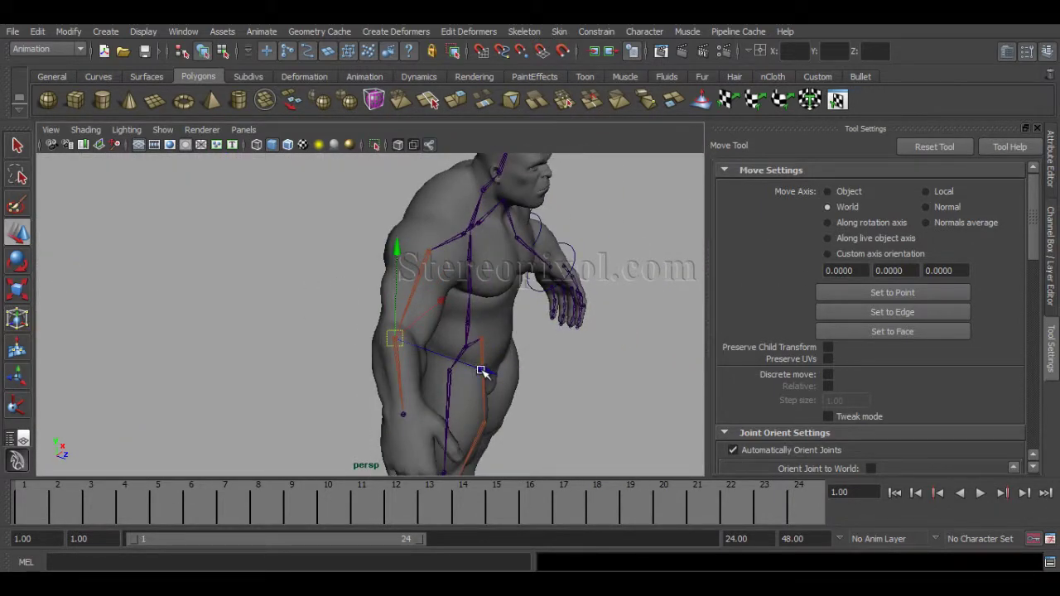
pyautogui.moveTo(483, 372); pyautogui.dragTo(369, 333)
# Add the right wrist's IK handle to the selection after the elbow locator
pyautogui.keyDown('alt'); pyautogui.moveTo(290, 373); pyautogui.dragTo(350, 403); pyautogui.keyUp('alt')
pyautogui.keyDown('alt'); pyautogui.moveTo(350, 402); pyautogui.dragTo(356, 358, button='middle'); pyautogui.keyUp('alt')
pyautogui.keyDown('alt'); pyautogui.moveTo(356, 358); pyautogui.dragTo(411, 326, button='right'); pyautogui.keyUp('alt')
pyautogui.keyDown('alt'); pyautogui.moveTo(411, 326); pyautogui.dragTo(438, 255, button='middle'); pyautogui.keyUp('alt')
pyautogui.keyDown('alt'); pyautogui.moveTo(386, 364); pyautogui.dragTo(391, 390); pyautogui.keyUp('alt')
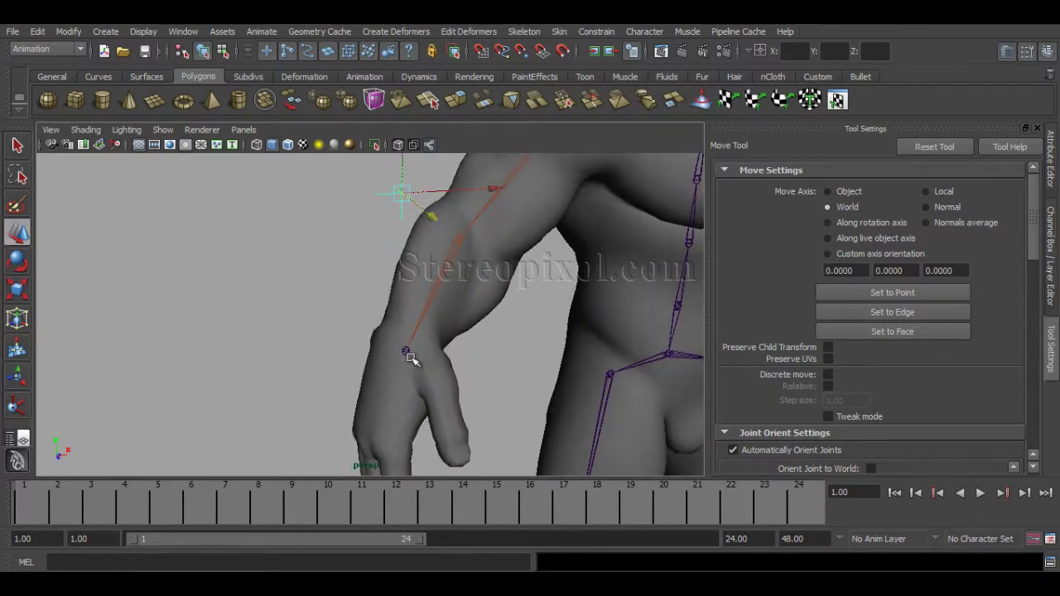
pyautogui.keyDown('alt'); pyautogui.moveTo(421, 386); pyautogui.dragTo(430, 417, button='right'); pyautogui.keyUp('alt')
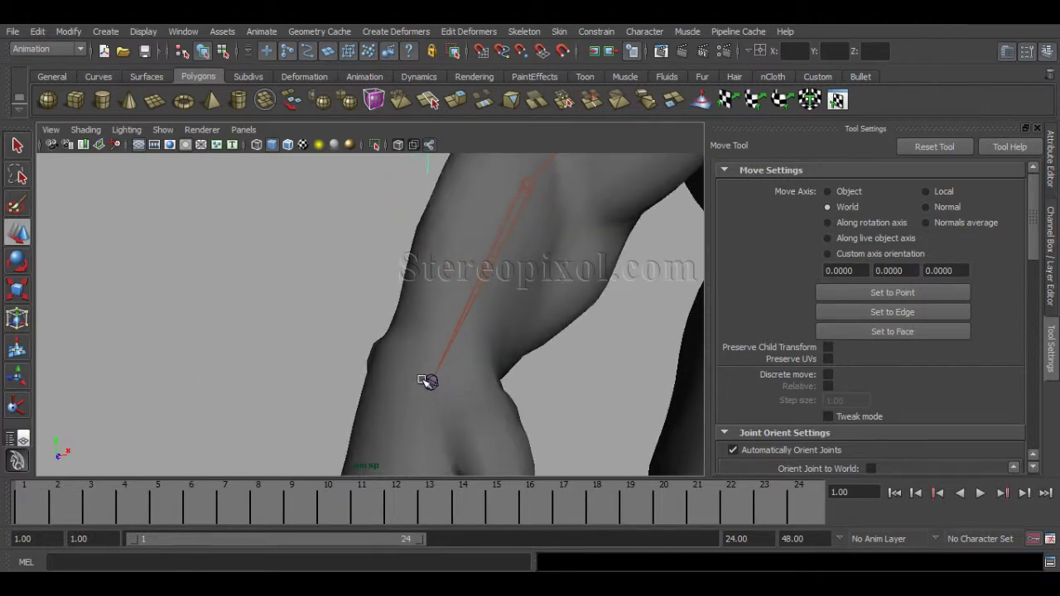
pyautogui.press('4')
pyautogui.keyDown('shift'); pyautogui.click(433, 382); pyautogui.keyUp('shift')
pyautogui.keyDown('alt'); pyautogui.moveTo(356, 395); pyautogui.dragTo(463, 242, button='right'); pyautogui.keyUp('alt')
pyautogui.press('5')
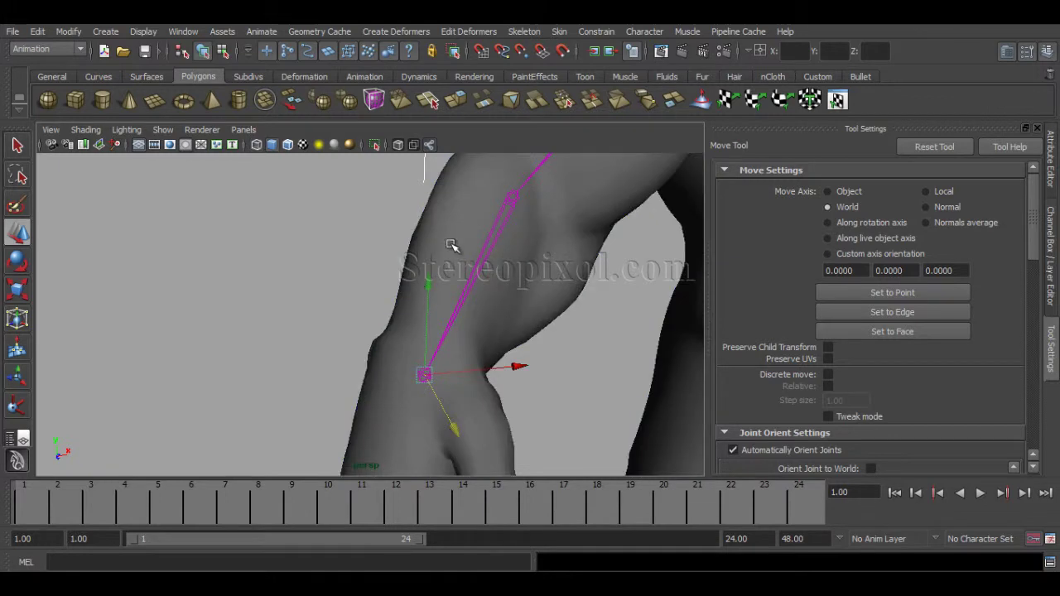
# Apply a pole vector constraint from the locator to the arm's IK handle, and undo it
pyautogui.keyDown('alt'); pyautogui.moveTo(598, 305); pyautogui.dragTo(274, 329, button='right'); pyautogui.keyUp('alt')
pyautogui.keyDown('alt'); pyautogui.moveTo(433, 291); pyautogui.dragTo(412, 371, button='middle'); pyautogui.keyUp('alt')
pyautogui.keyDown('alt'); pyautogui.moveTo(411, 372); pyautogui.dragTo(457, 370); pyautogui.keyUp('alt')
pyautogui.scroll(-1, 460, 371)
pyautogui.click(596, 32)
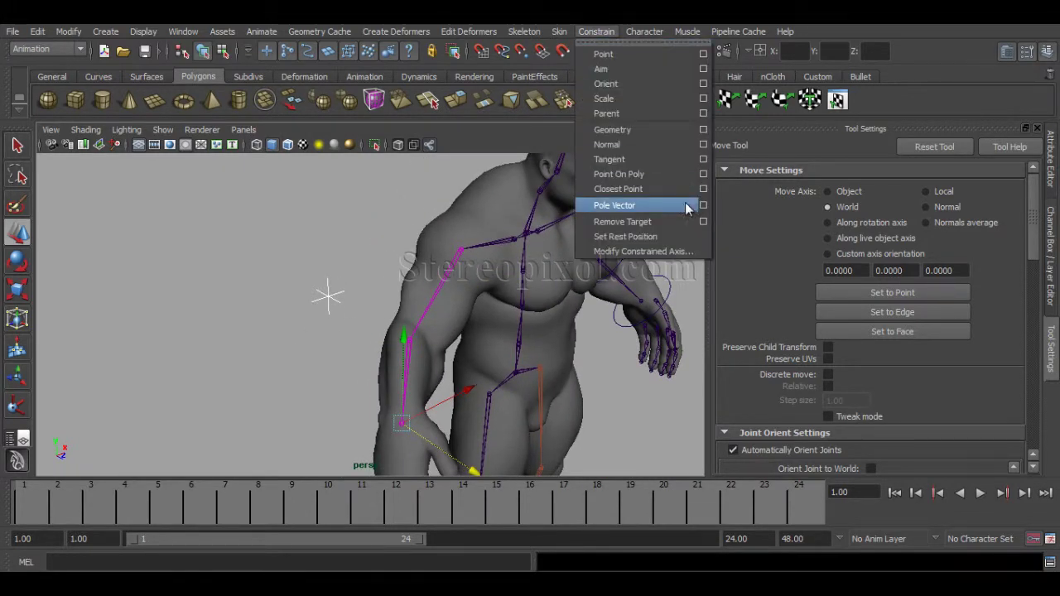
pyautogui.click(689, 205)
pyautogui.keyDown('alt'); pyautogui.moveTo(476, 391); pyautogui.dragTo(339, 323); pyautogui.keyUp('alt')
pyautogui.hotkey('ctrl', 'z')
# Apply the pole vector constraint from the elbow locator to the right arm's IK handle in the front view
pyautogui.press('space')
pyautogui.press('space')
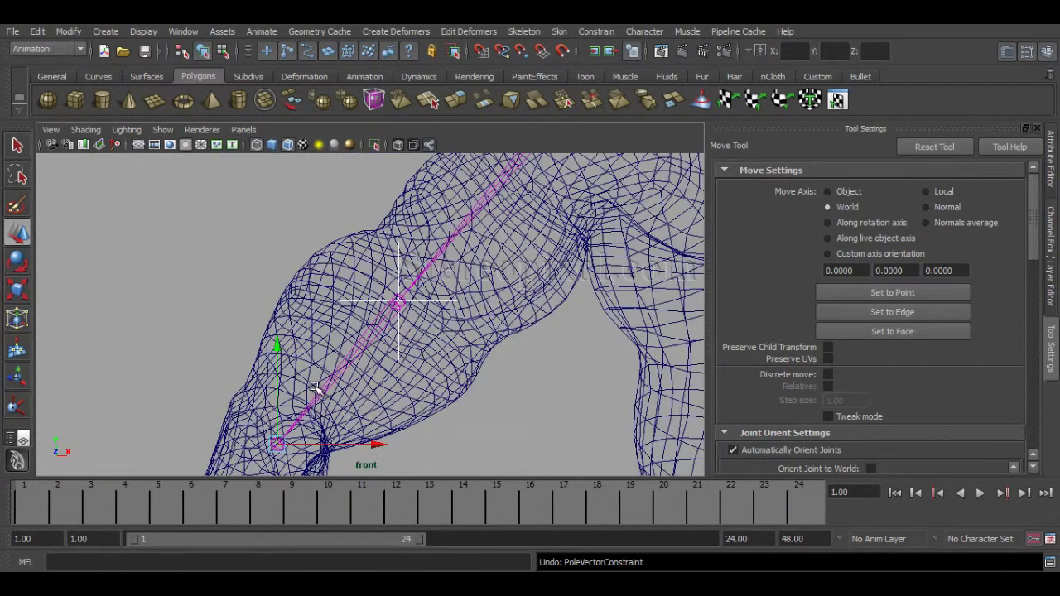
pyautogui.keyDown('alt'); pyautogui.moveTo(317, 404); pyautogui.dragTo(319, 349, button='middle'); pyautogui.keyUp('alt')
pyautogui.click(596, 31)
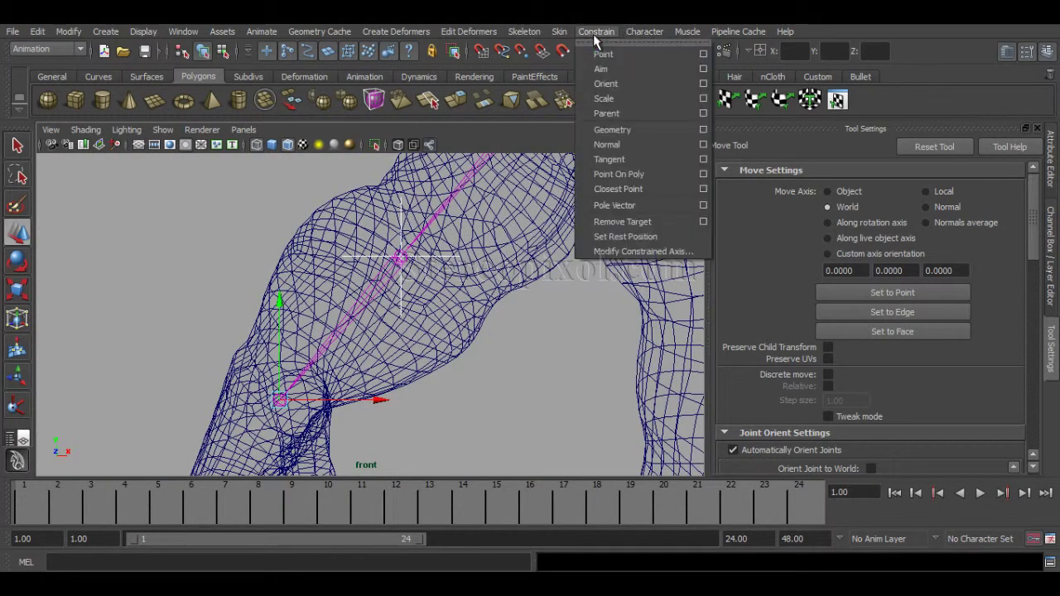
pyautogui.click(636, 202)
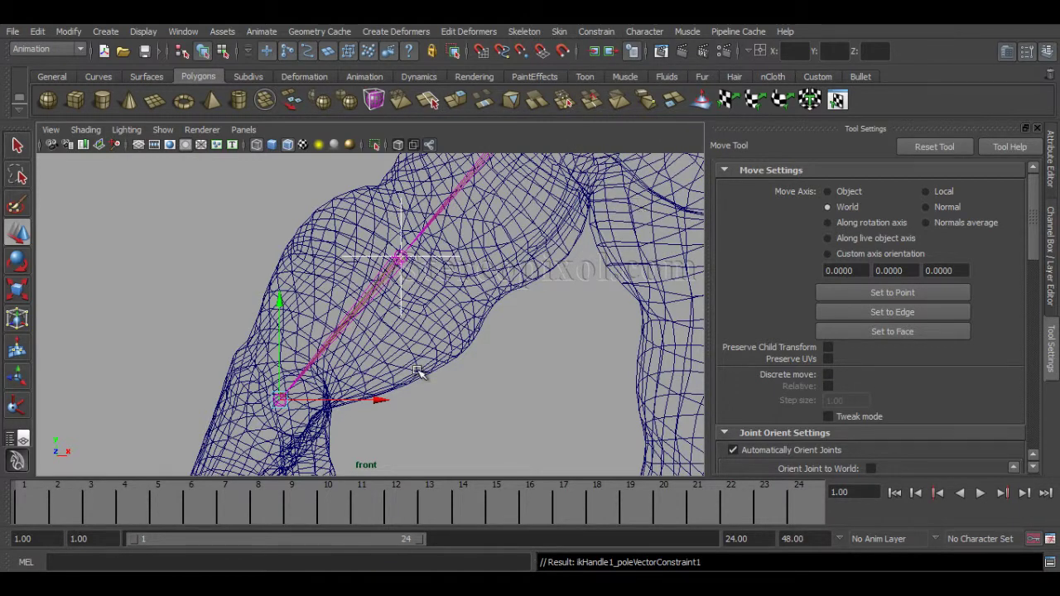
# Select only the elbow locator, without the body mesh, shift it freely to test the pole vector, and undo the move
pyautogui.keyDown('alt'); pyautogui.moveTo(452, 370); pyautogui.dragTo(436, 384, button='middle'); pyautogui.keyUp('alt')
pyautogui.keyDown('alt'); pyautogui.moveTo(526, 385); pyautogui.dragTo(440, 384, button='right'); pyautogui.keyUp('alt')
pyautogui.keyDown('alt'); pyautogui.moveTo(471, 384); pyautogui.dragTo(468, 385, button='middle'); pyautogui.keyUp('alt')
pyautogui.scroll(-1, 467, 385)
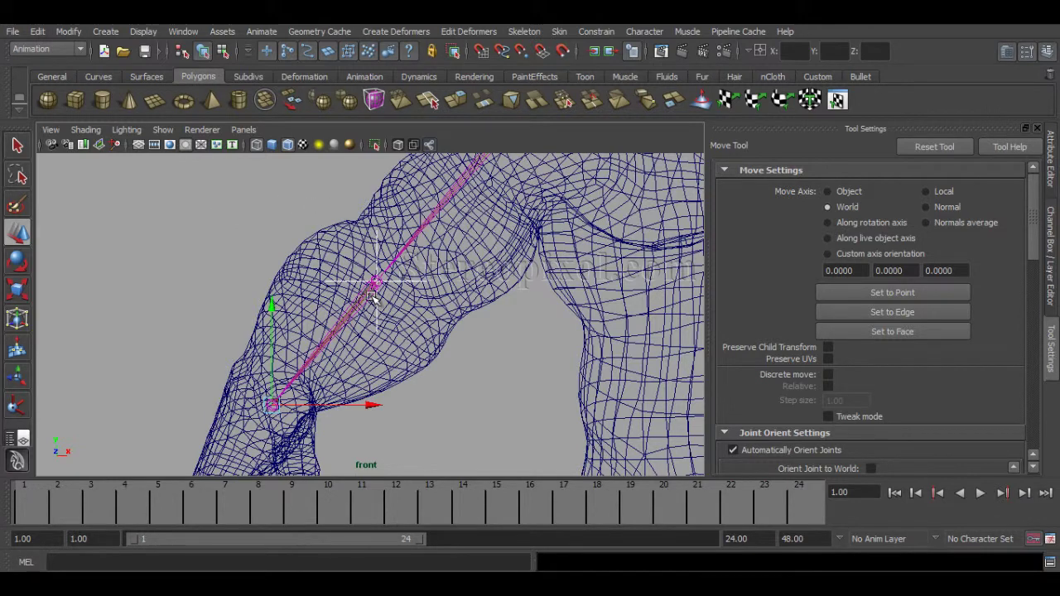
pyautogui.click(416, 286)
pyautogui.moveTo(413, 278); pyautogui.dragTo(420, 292)
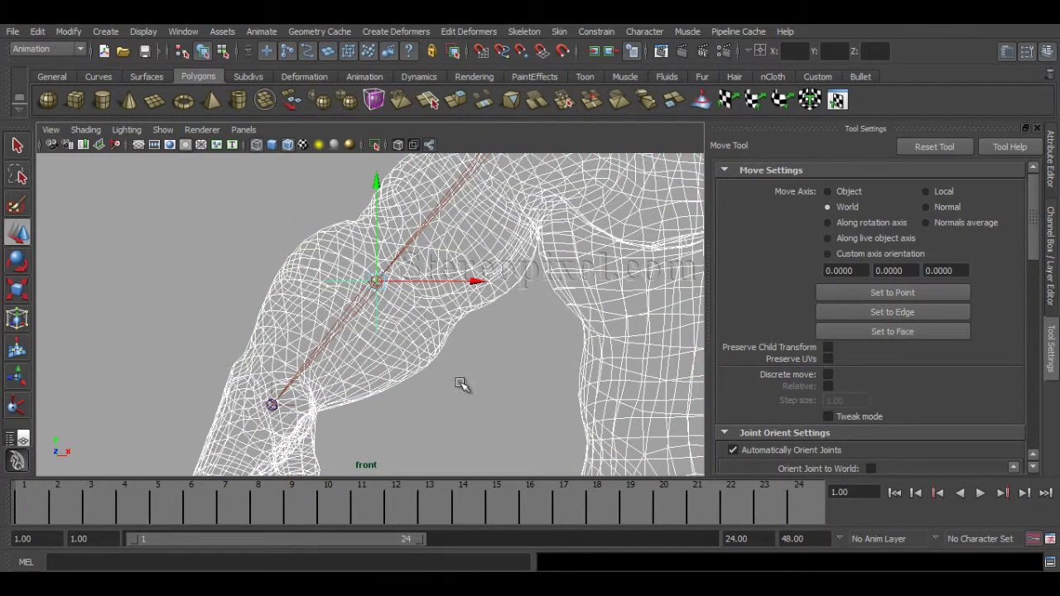
pyautogui.keyDown('shift'); pyautogui.moveTo(459, 380); pyautogui.dragTo(400, 338); pyautogui.keyUp('shift')
pyautogui.moveTo(377, 281); pyautogui.dragTo(399, 304)
pyautogui.hotkey('ctrl', 'z')
# Display the character shaded in the front view and select the right shoulder joint
pyautogui.keyDown('alt'); pyautogui.moveTo(485, 369); pyautogui.dragTo(379, 361, button='right'); pyautogui.keyUp('alt')
pyautogui.keyDown('alt'); pyautogui.moveTo(379, 361); pyautogui.dragTo(355, 378, button='middle'); pyautogui.keyUp('alt')
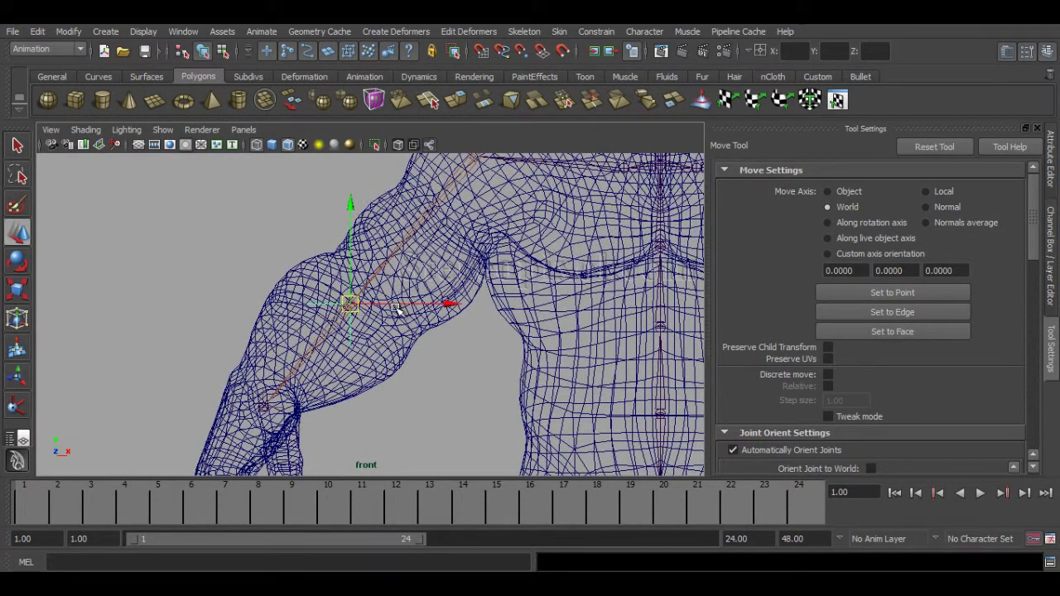
pyautogui.press('5')
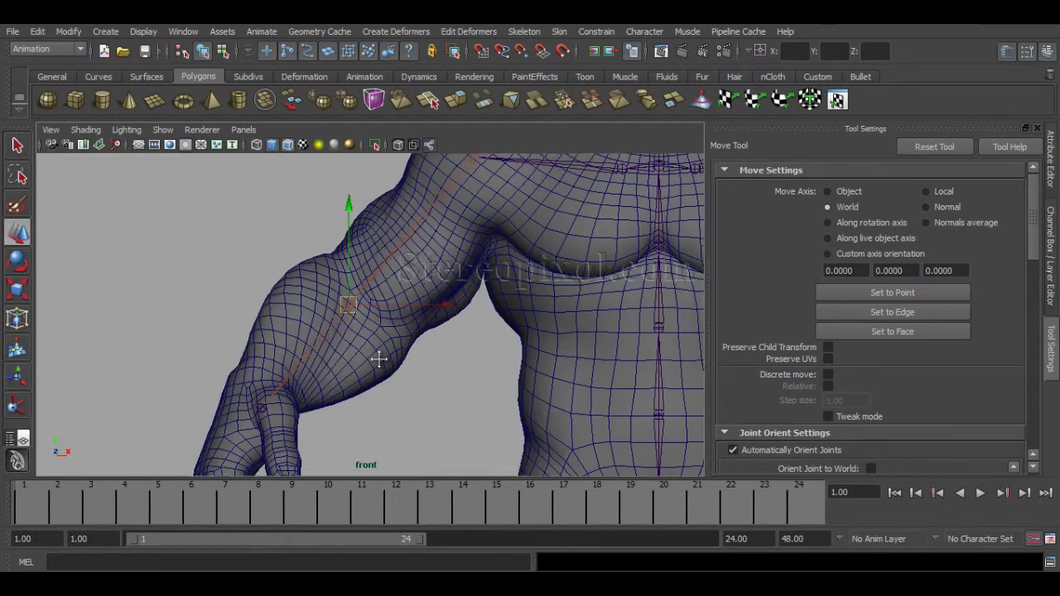
pyautogui.keyDown('alt'); pyautogui.moveTo(402, 324); pyautogui.dragTo(373, 360, button='middle'); pyautogui.keyUp('alt')
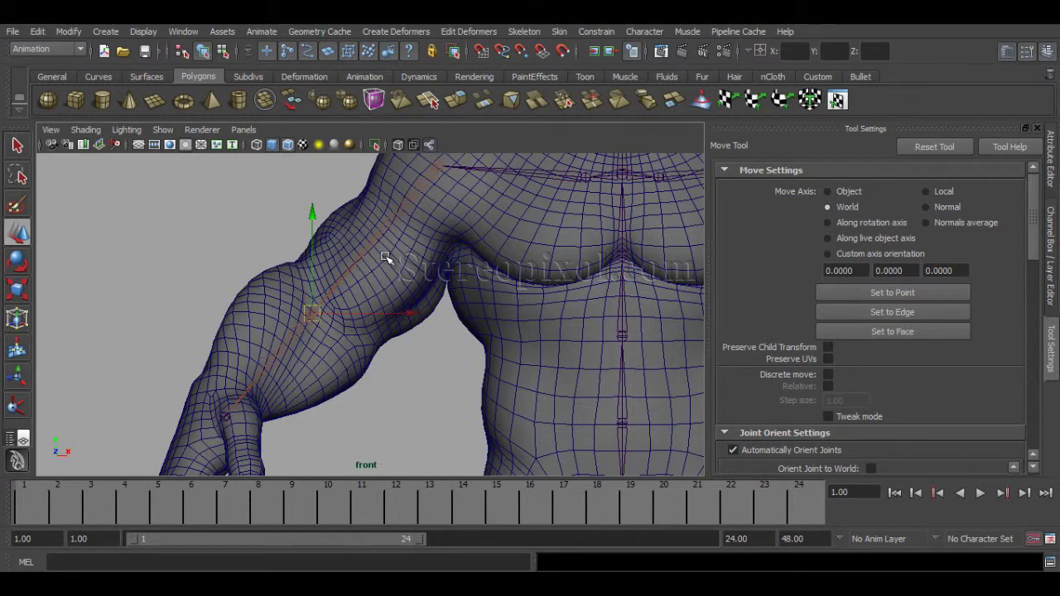
pyautogui.click(431, 172)
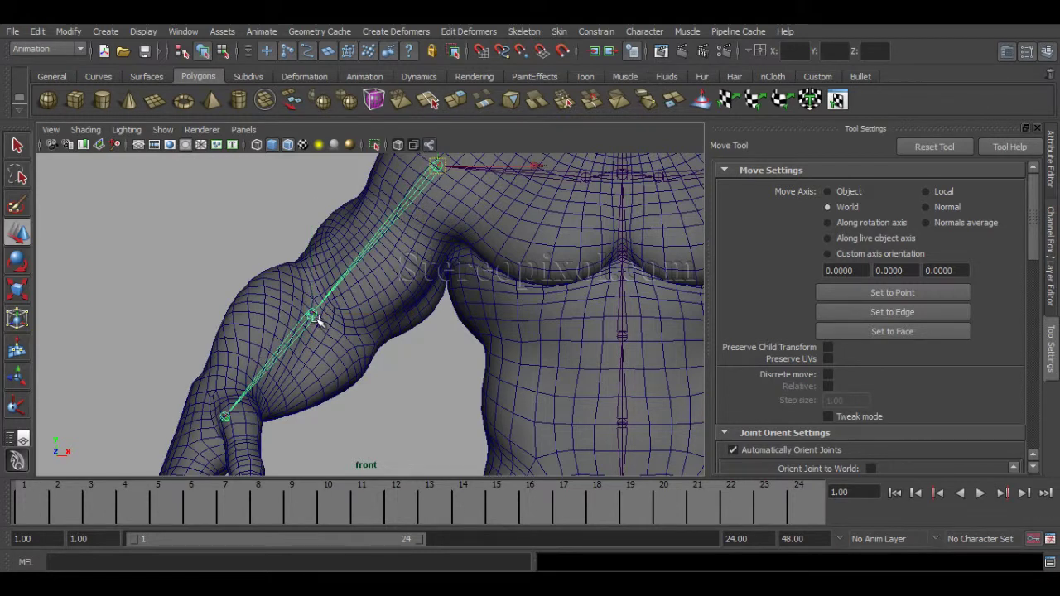